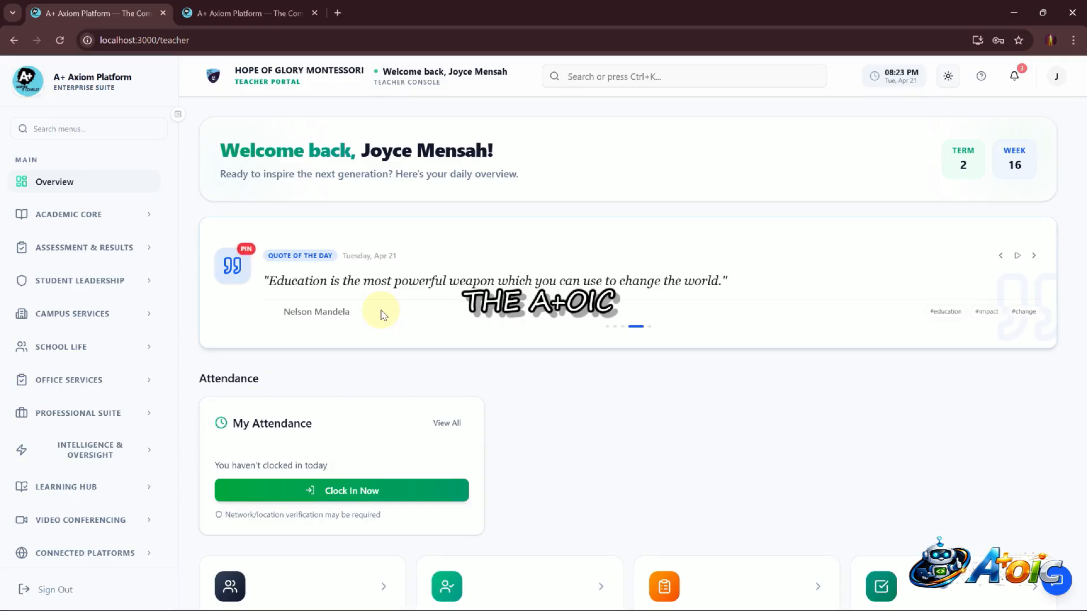
# Open the Scheme of Learning section of Lesson Planning in the Professional Suite
pyautogui.scroll(-2, 81, 345)
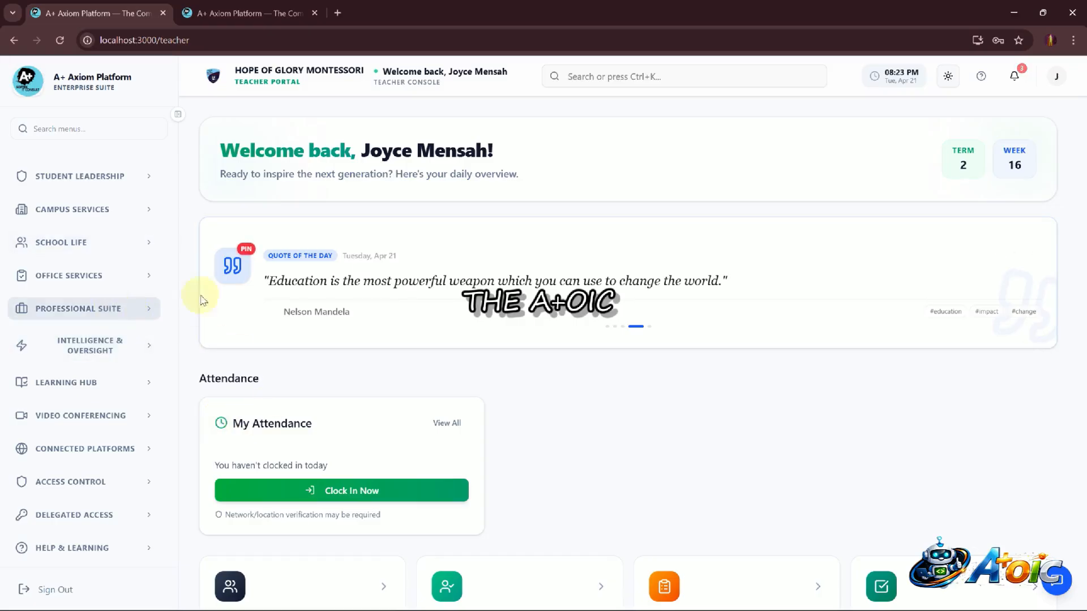
pyautogui.click(92, 314)
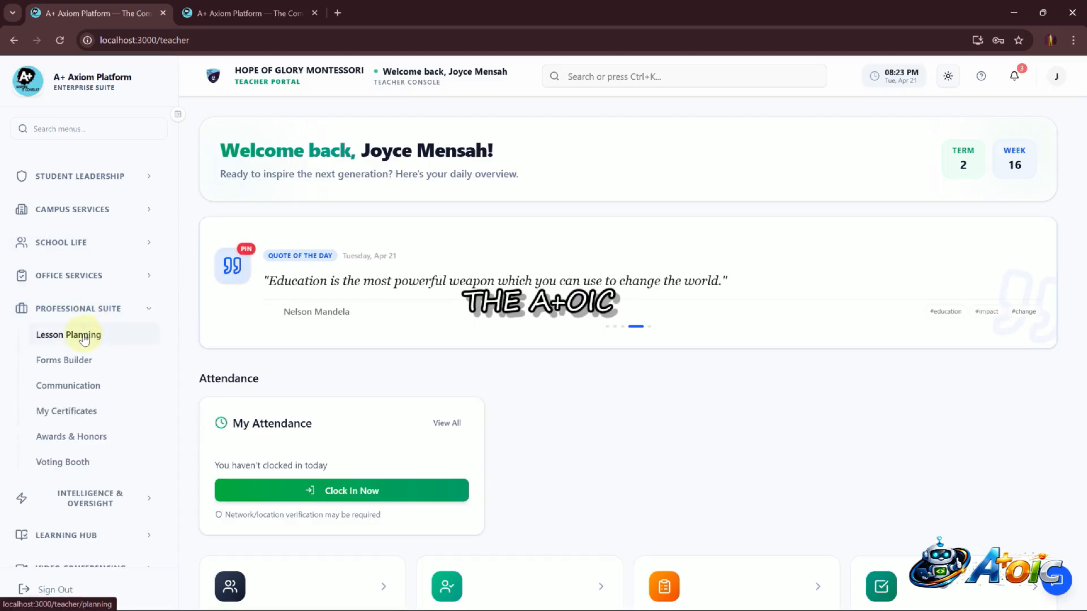
pyautogui.click(83, 336)
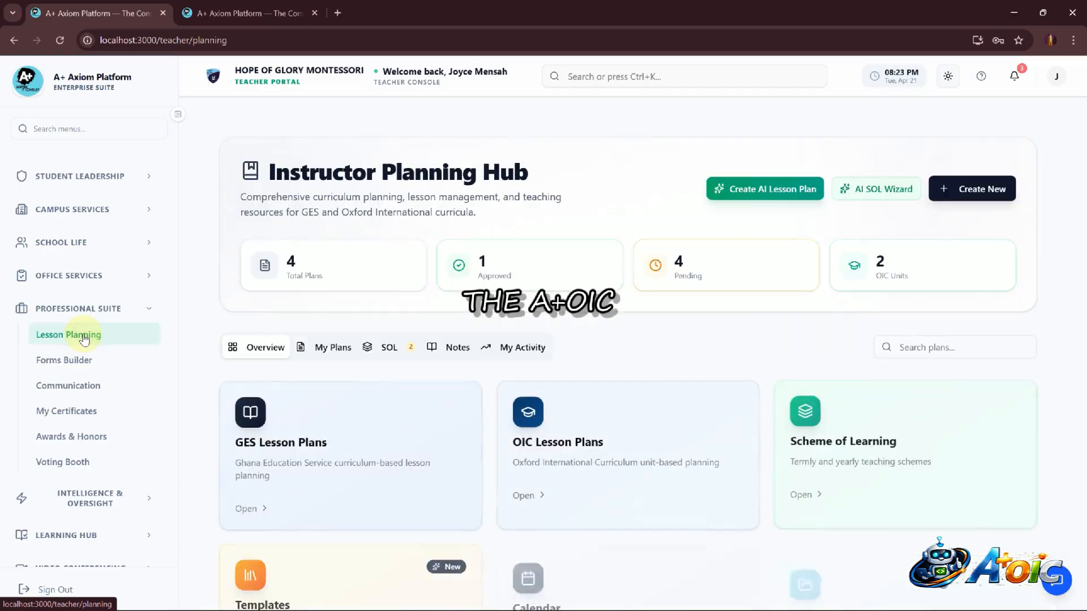
pyautogui.scroll(-2, 528, 303)
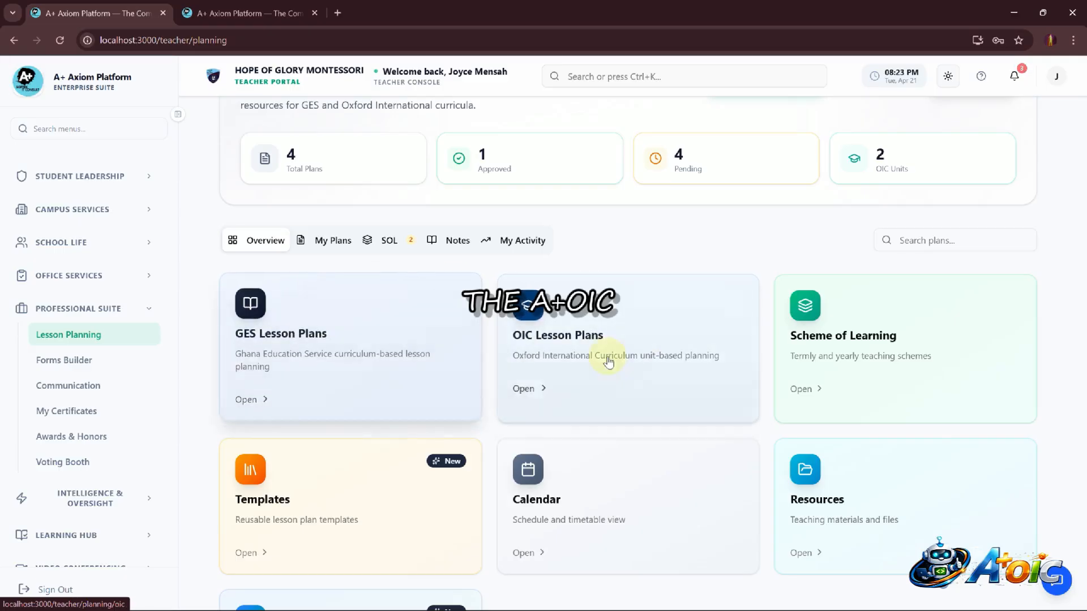
pyautogui.scroll(-2, 918, 348)
pyautogui.scroll(2, 918, 348)
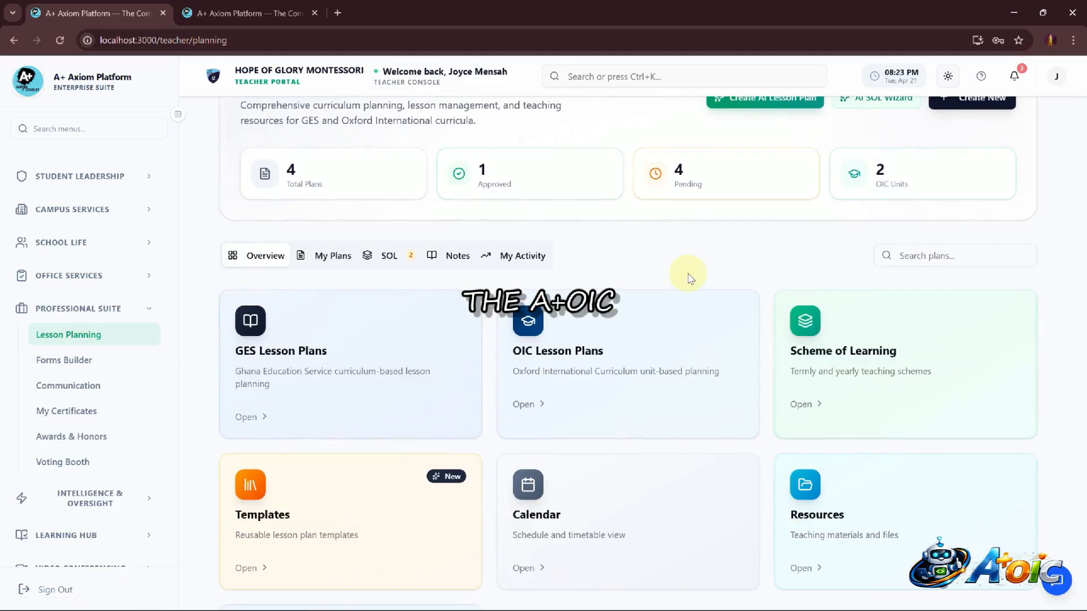
pyautogui.scroll(-1, 962, 356)
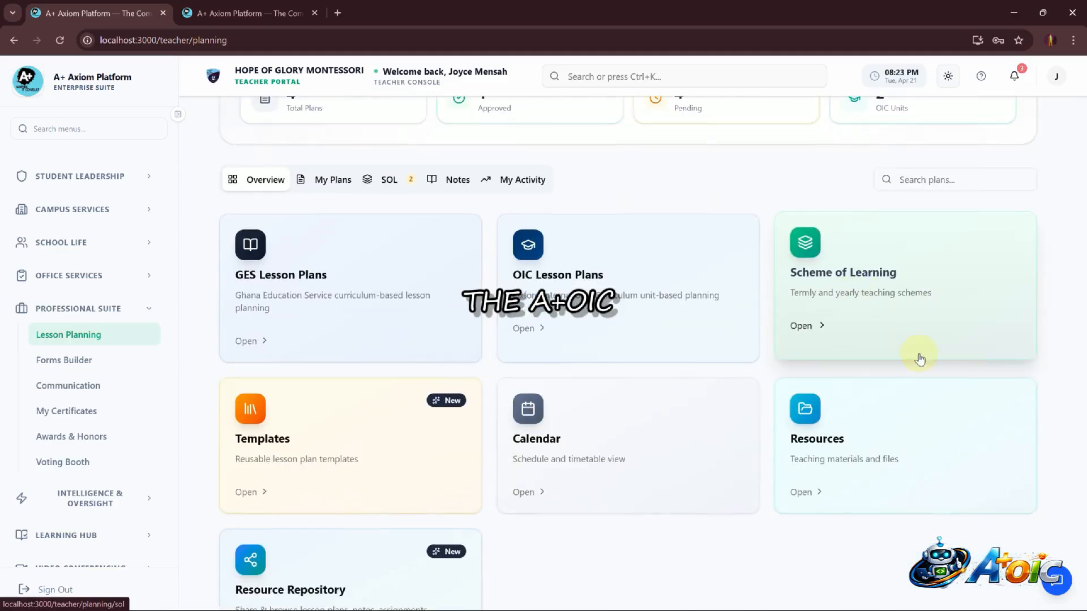
pyautogui.click(872, 288)
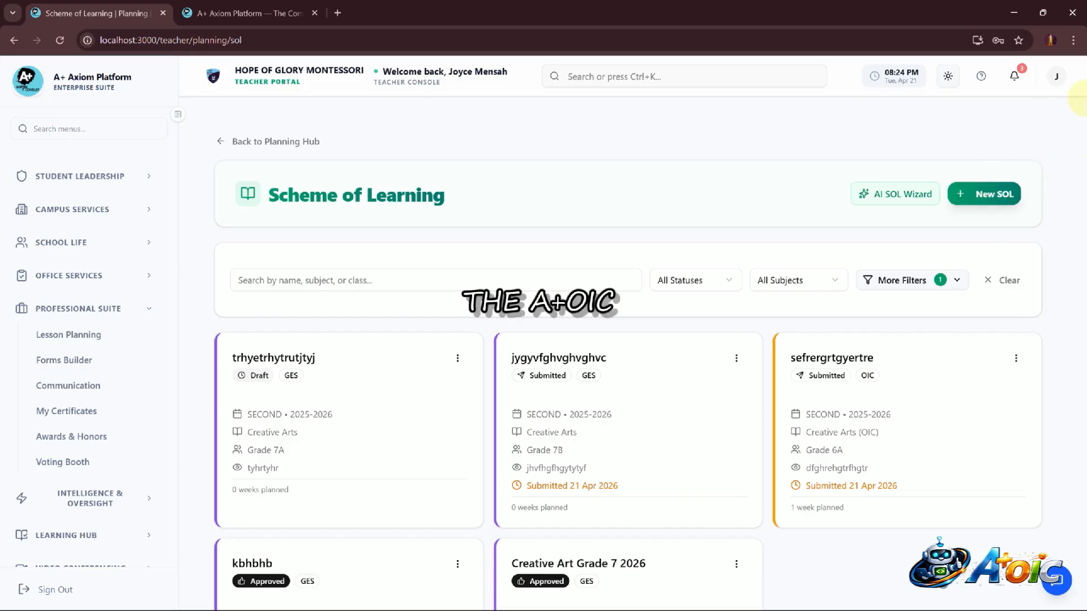
# Start creating a new scheme of learning
pyautogui.moveTo(1075, 99)
pyautogui.mouseDown()
pyautogui.moveTo(1011, 152)
pyautogui.moveTo(1016, 165)
pyautogui.mouseUp()
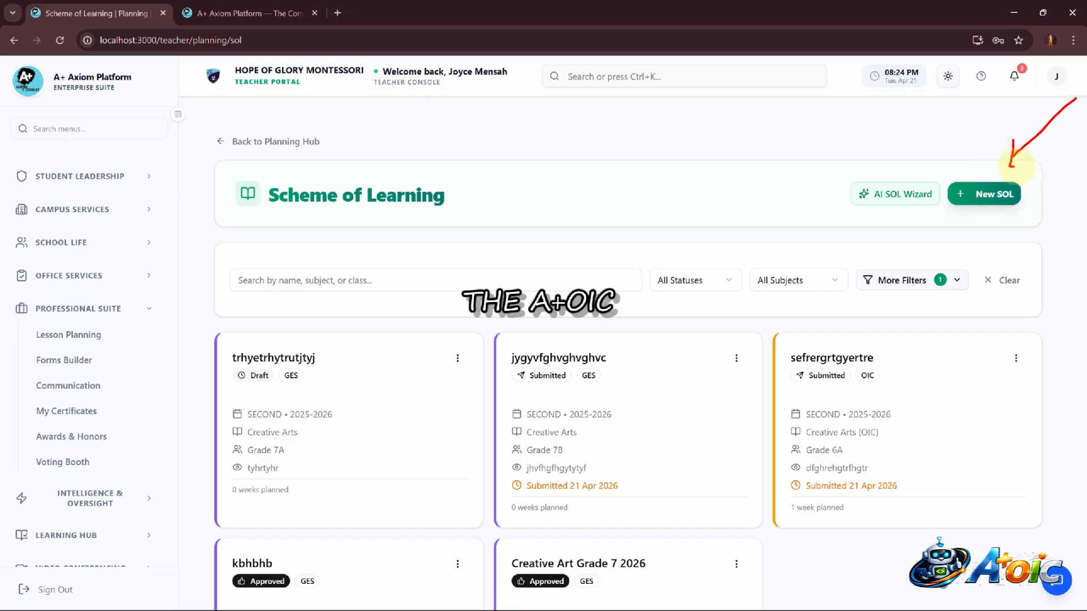
pyautogui.click(988, 194)
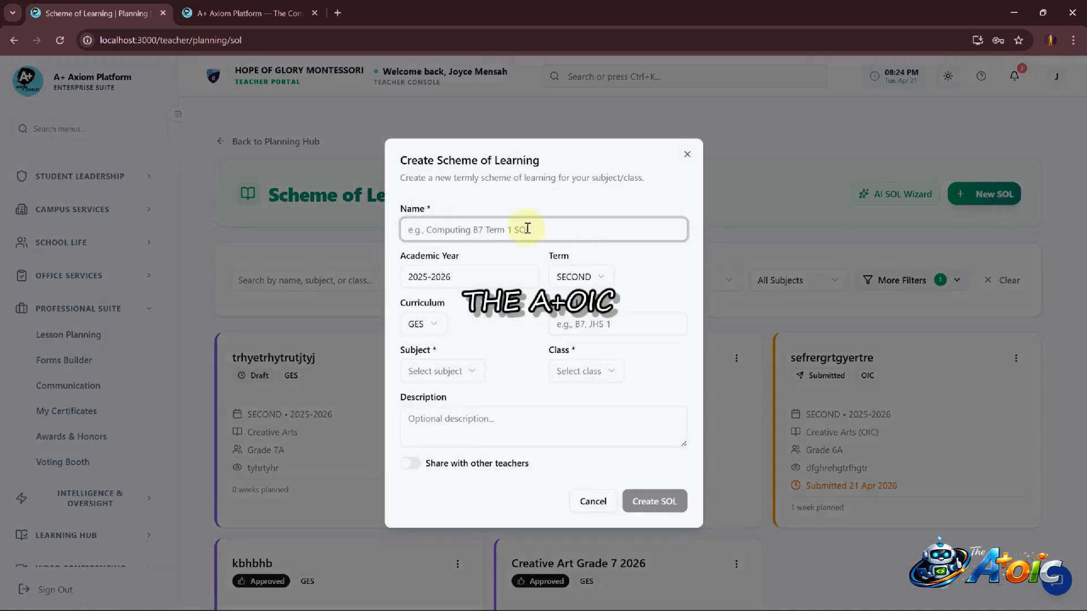
pyautogui.write('Computing')
pyautogui.write('B&')
pyautogui.press('BackSpace')
pyautogui.write('7')
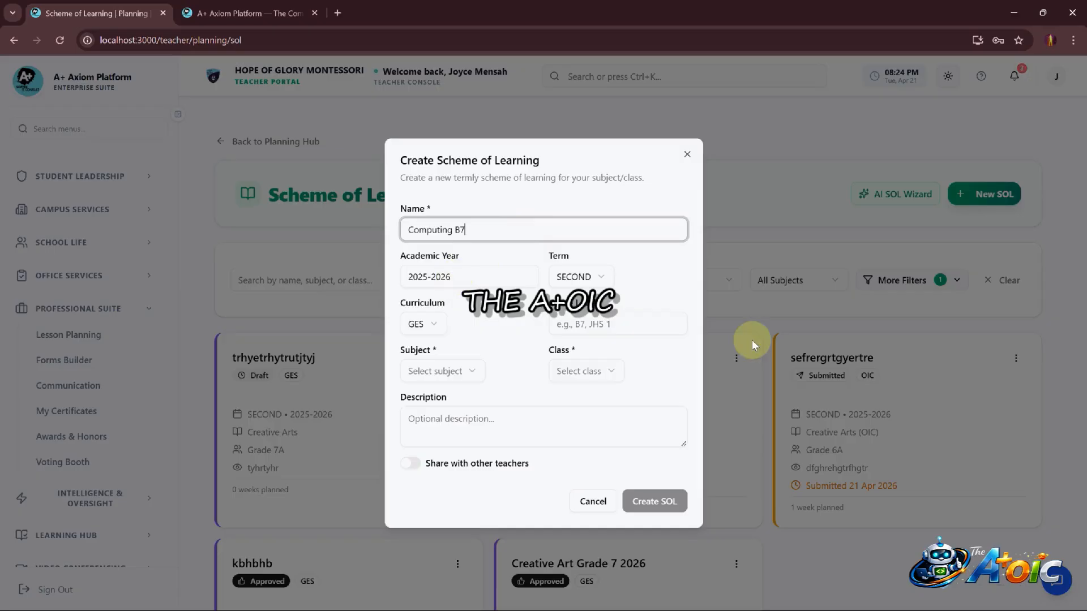
pyautogui.click(443, 327)
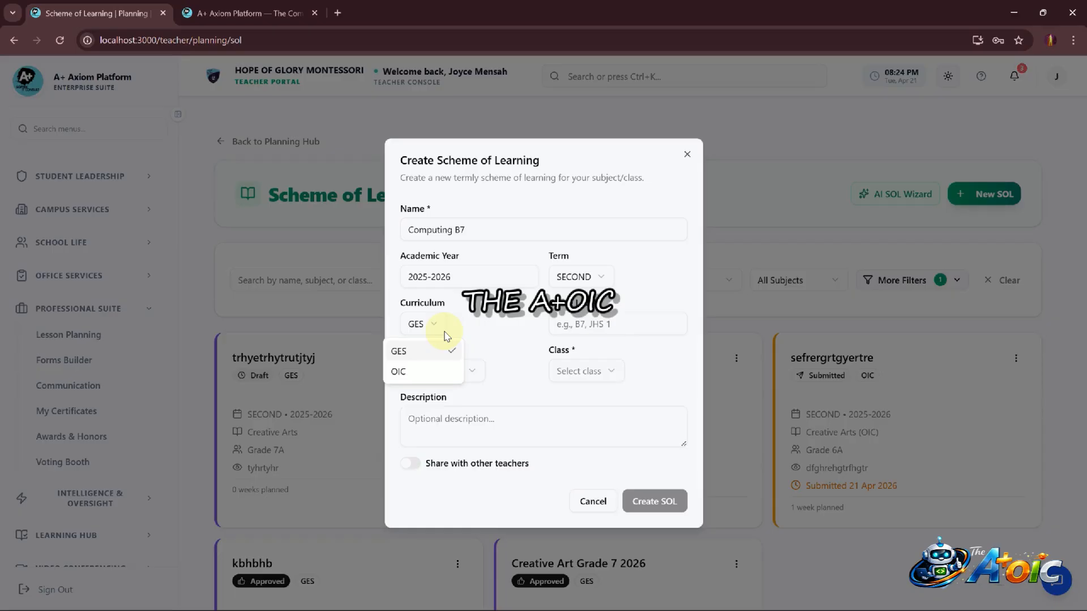
pyautogui.click(475, 324)
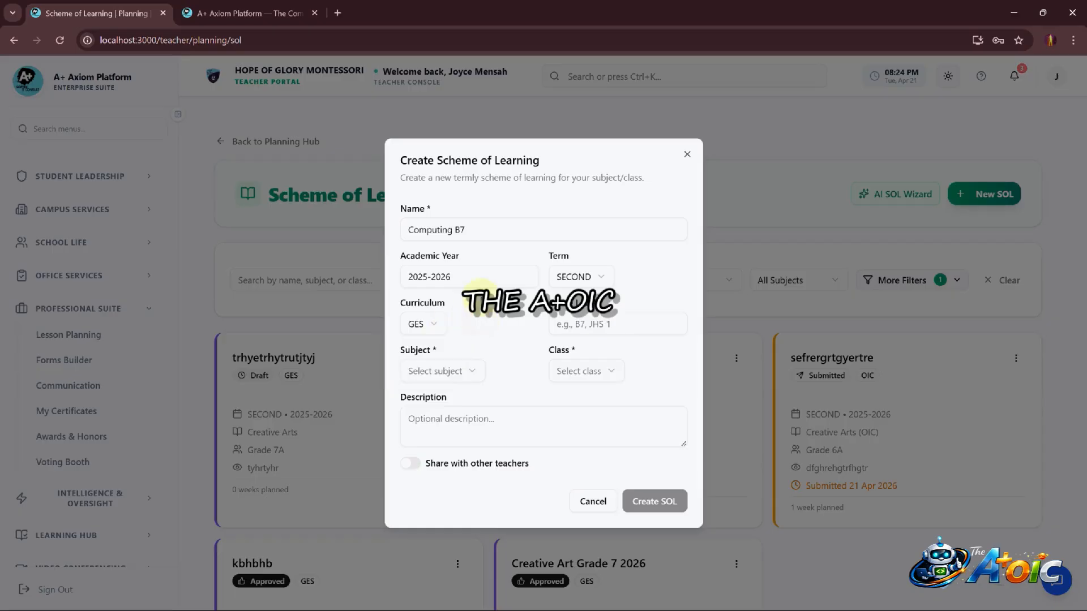
# Name the scheme of learning "Creative Art 2025/2026 Term 3"
pyautogui.tripleClick(475, 230)
pyautogui.write('Crea')
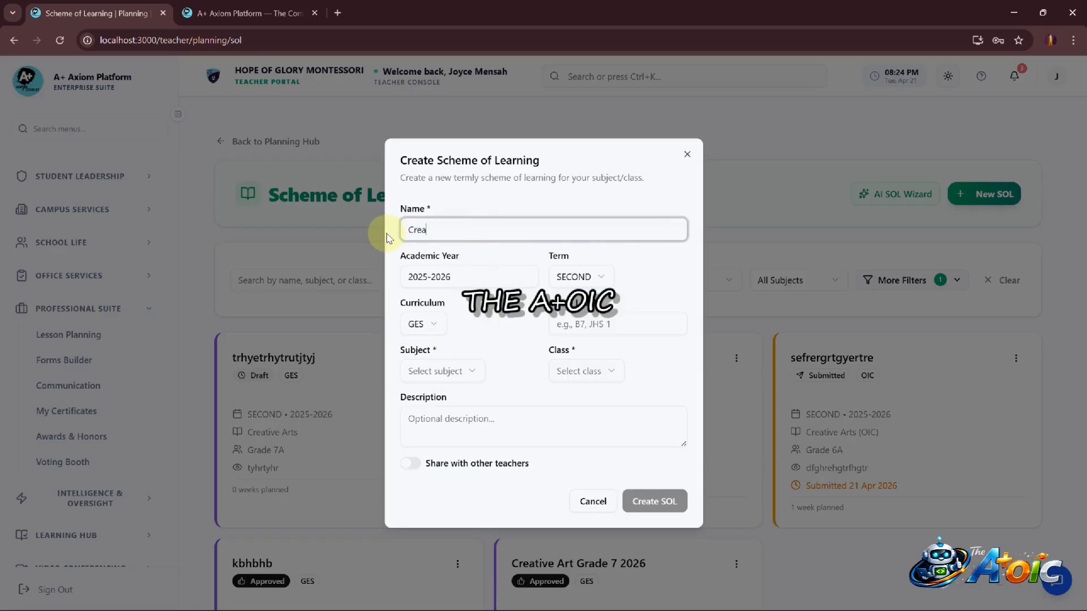
pyautogui.write('tive Art 2025/2026 Term 3')
# Set the scheme's level to Grade 7, its subject to Creative Arts and its class to Grade 7A
pyautogui.click(626, 331)
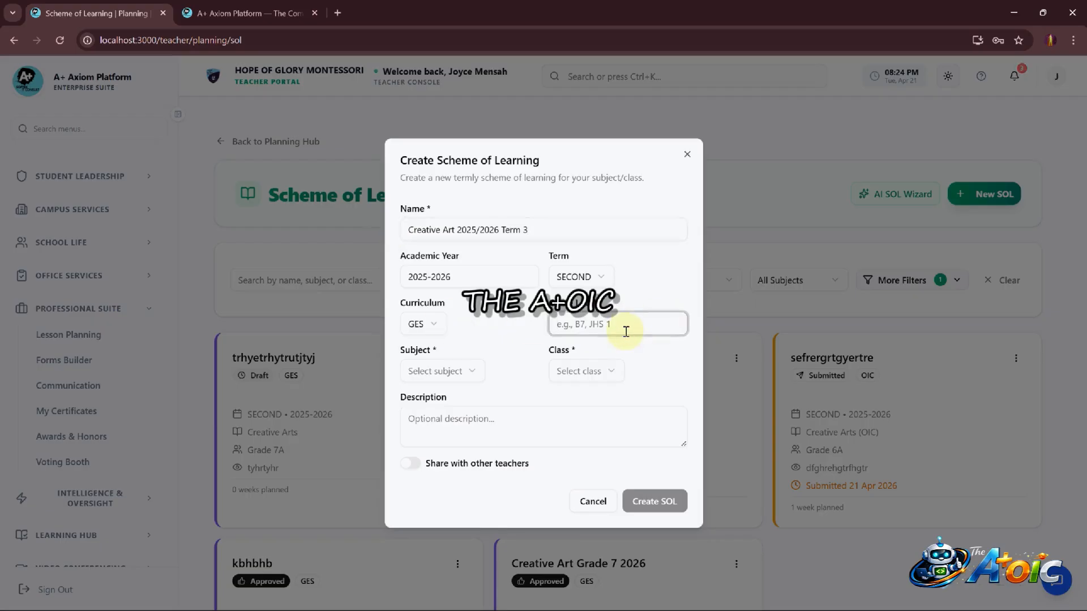
pyautogui.write('Grad')
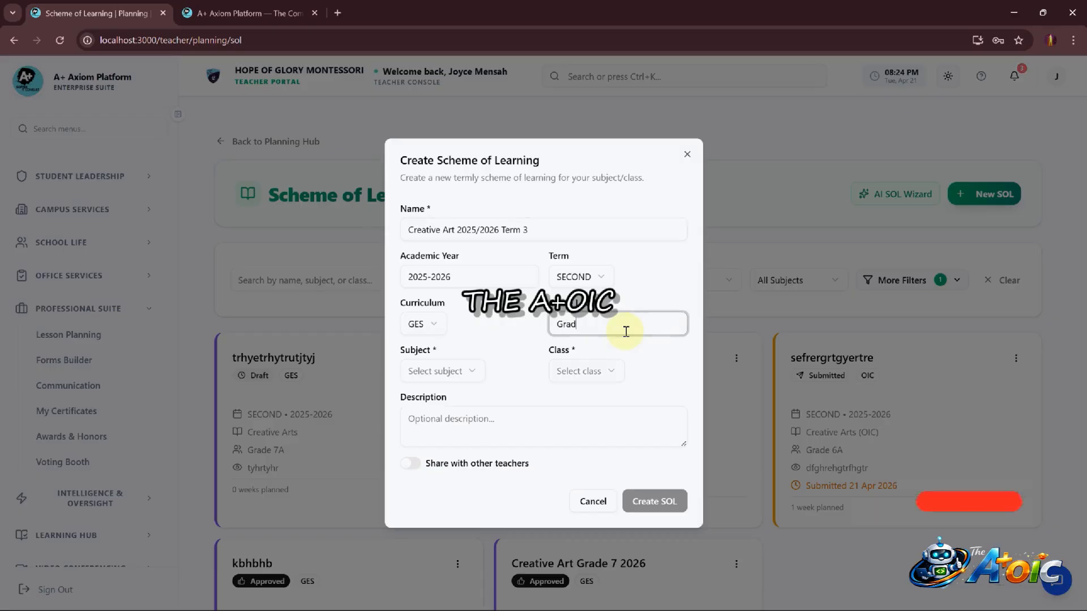
pyautogui.write('e 7')
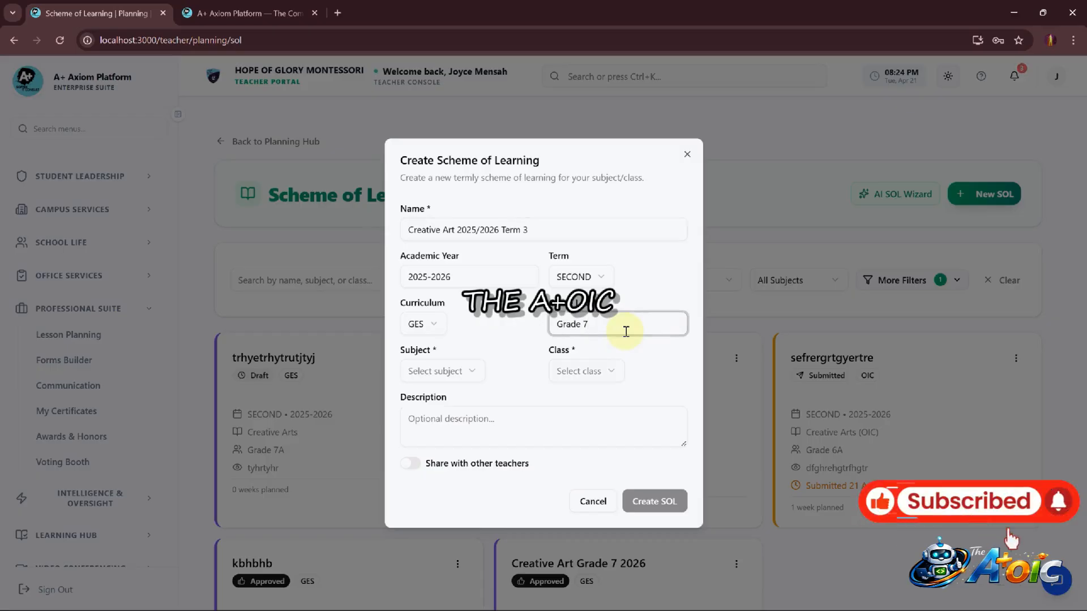
pyautogui.click(426, 375)
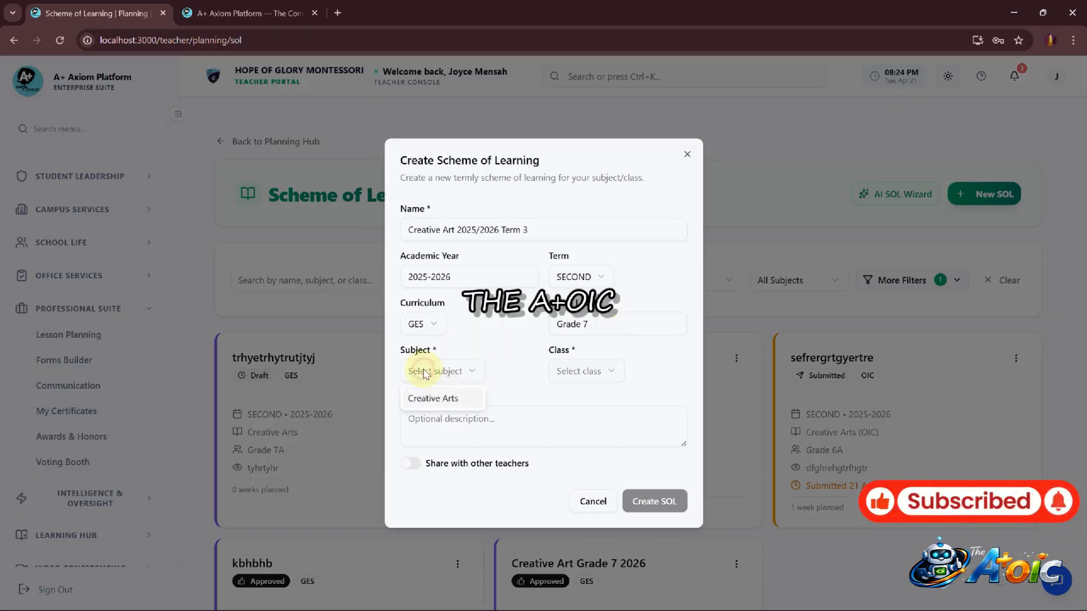
pyautogui.click(450, 399)
pyautogui.click(600, 372)
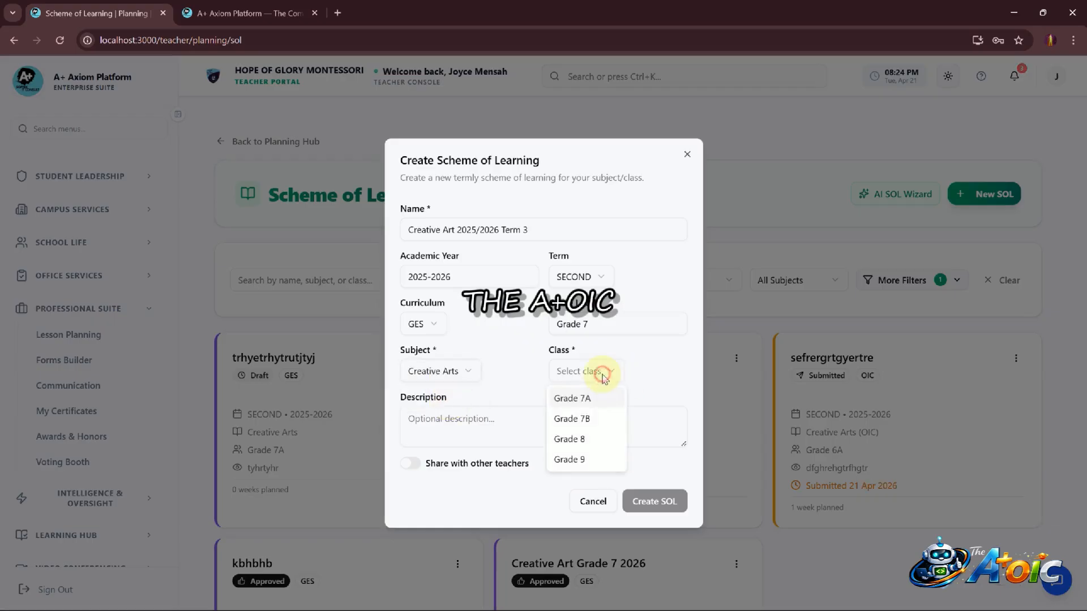
pyautogui.click(586, 400)
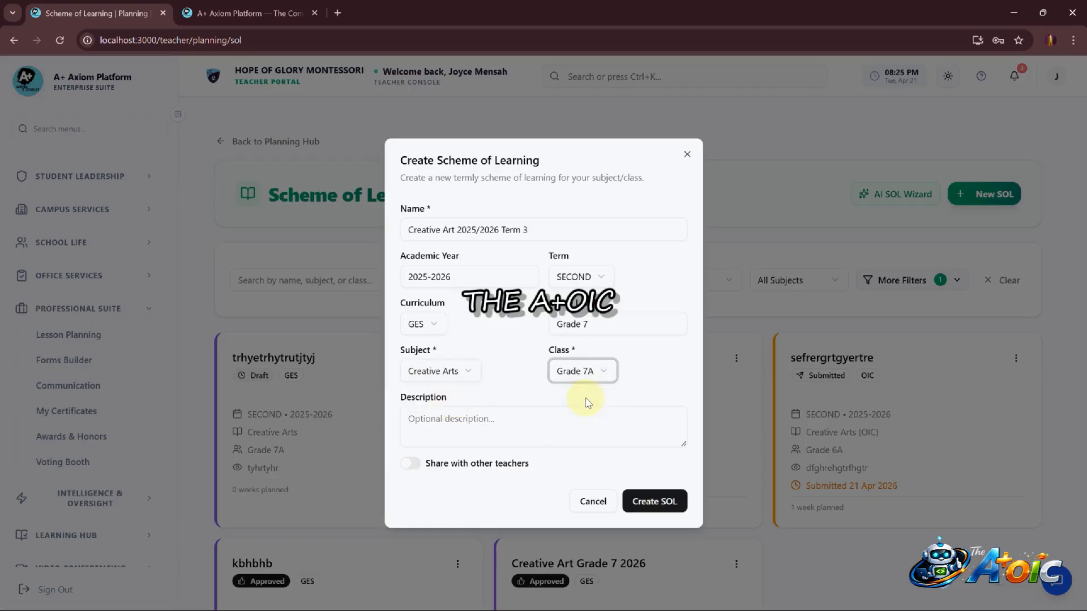
# Add the description "This is the scheme of learning for the term" and create the scheme of learning
pyautogui.click(559, 428)
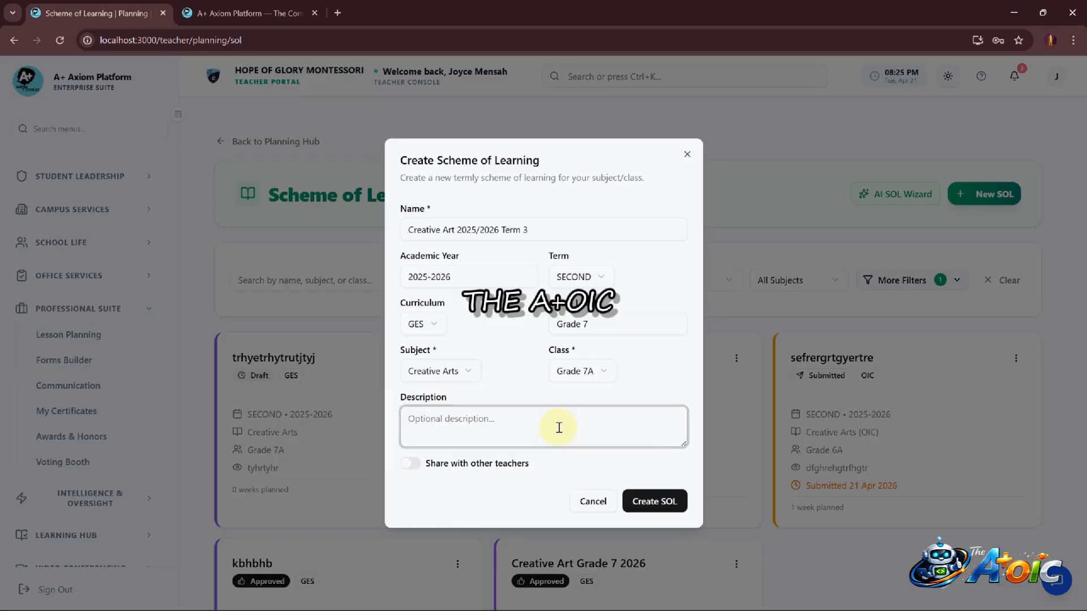
pyautogui.write('This is the ')
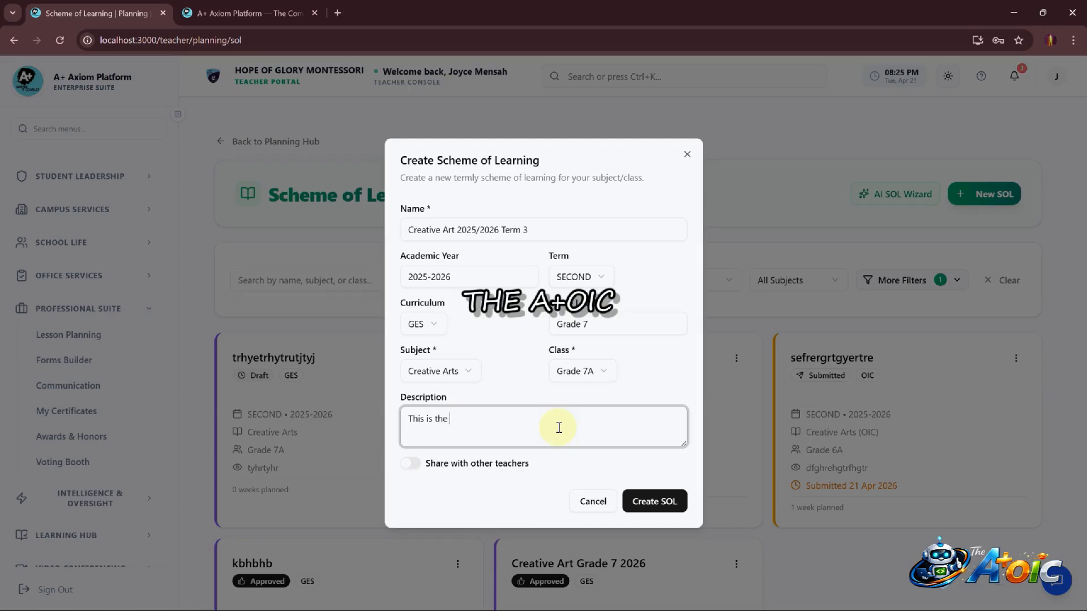
pyautogui.write('scheme of learning for the term')
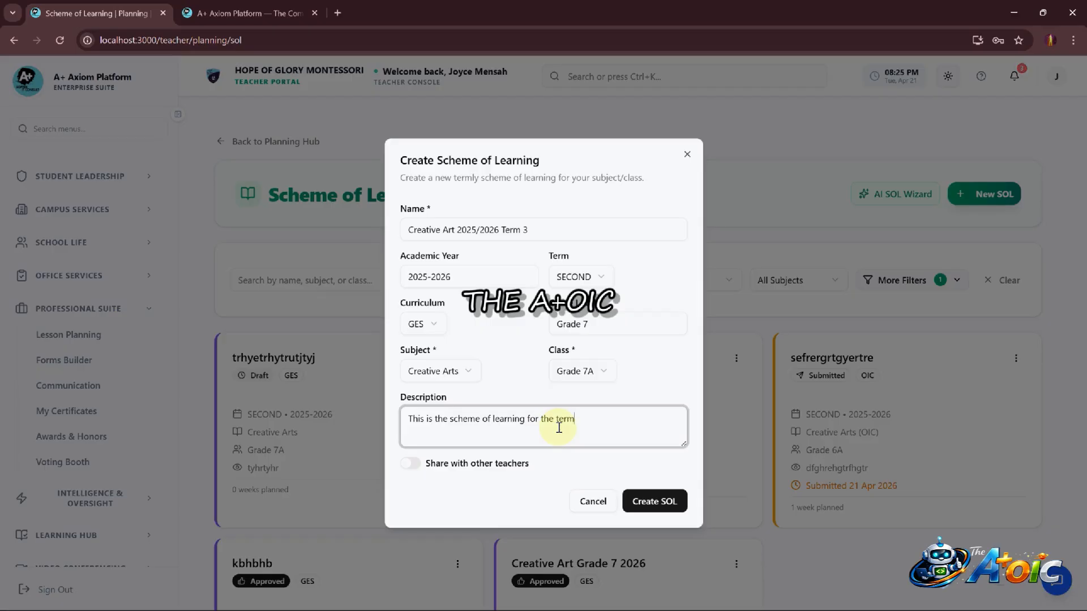
pyautogui.write('..')
pyautogui.moveTo(594, 416); pyautogui.dragTo(266, 415)
pyautogui.click(666, 509)
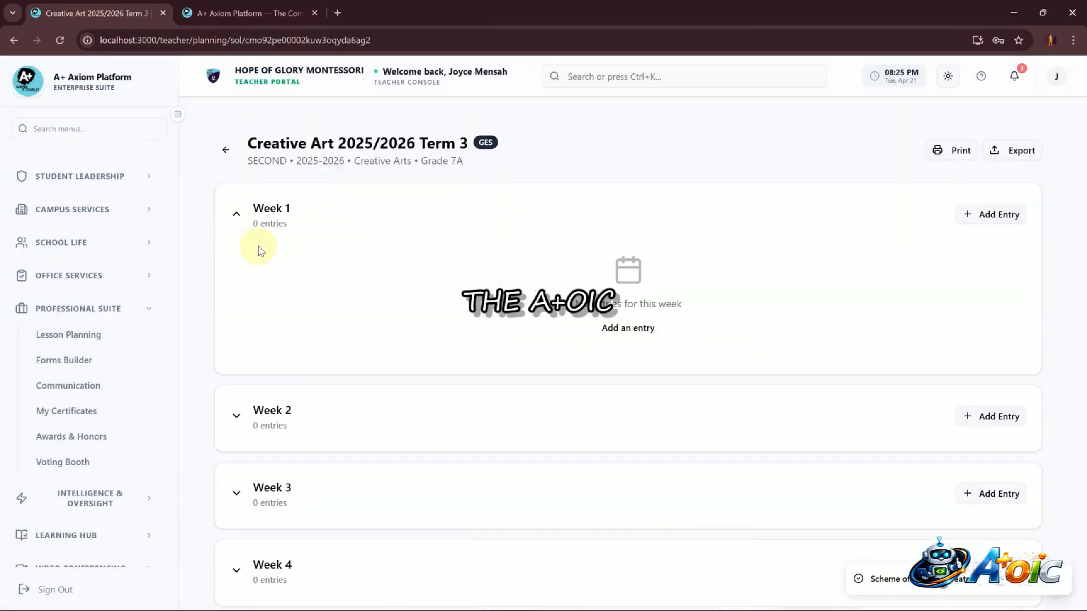
# Look through the weekly sections of the new scheme and collapse Week 1
pyautogui.scroll(-2, 259, 249)
pyautogui.scroll(2, 259, 249)
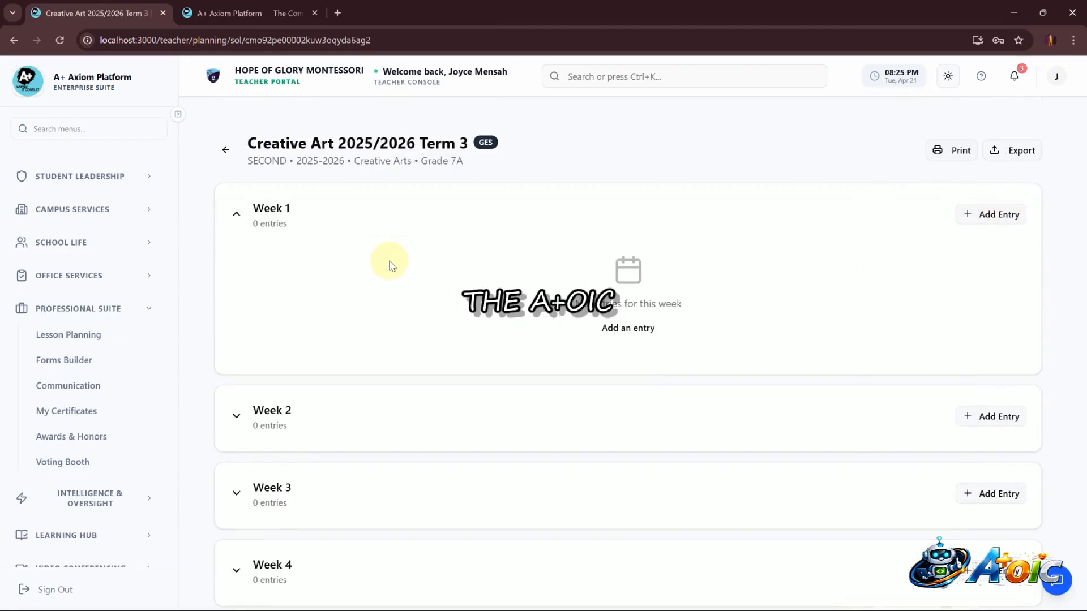
pyautogui.scroll(-11, 389, 265)
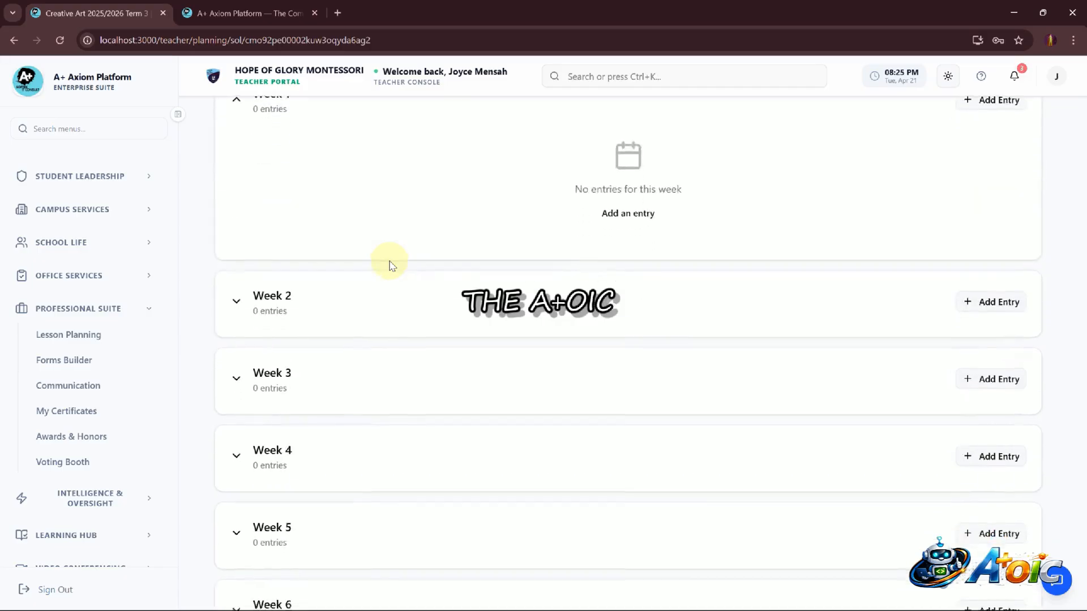
pyautogui.scroll(11, 390, 265)
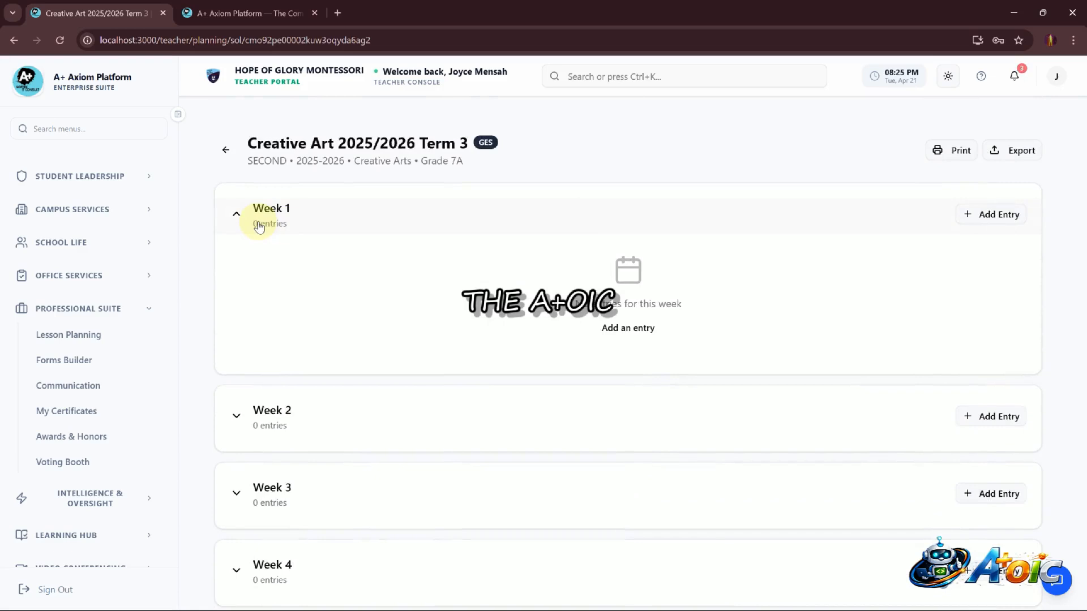
pyautogui.click(259, 225)
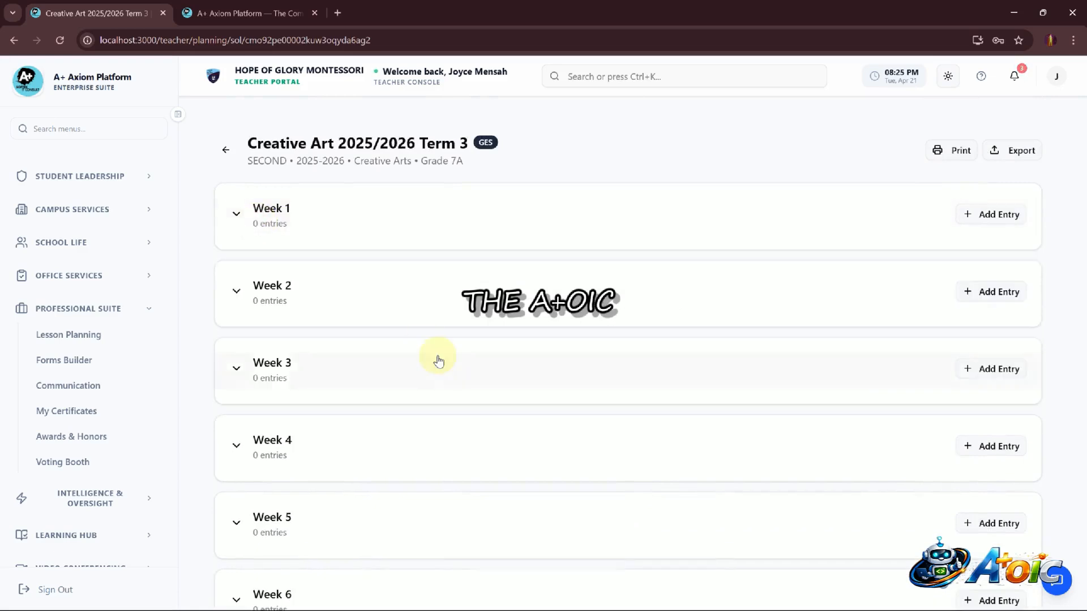
pyautogui.scroll(-10, 436, 359)
pyautogui.scroll(9, 438, 360)
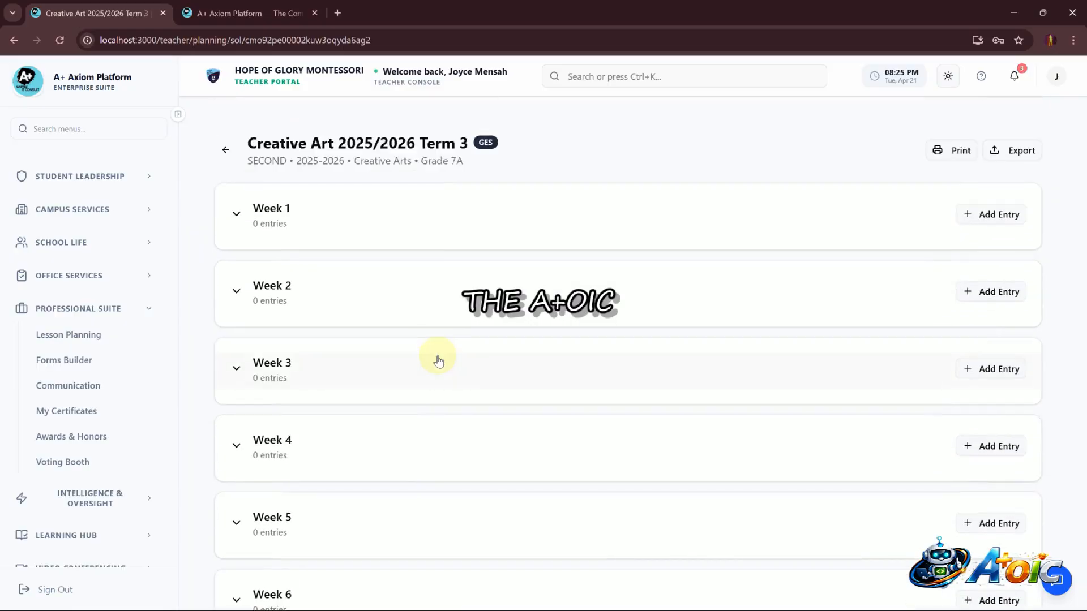
# Start a new entry for Week 1, ready to fill in its content standard
pyautogui.click(983, 218)
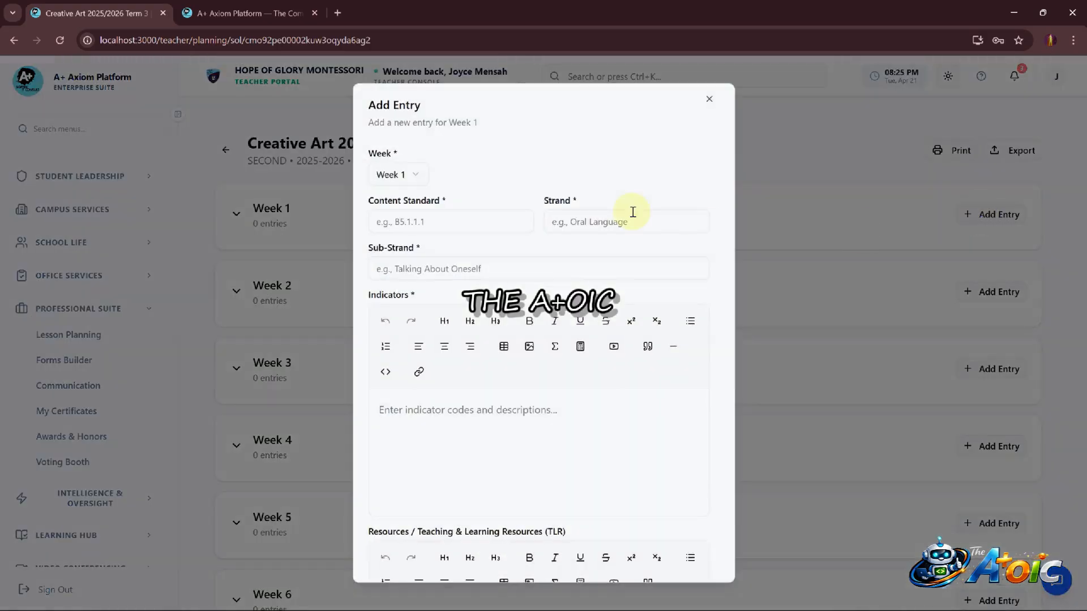
pyautogui.click(439, 220)
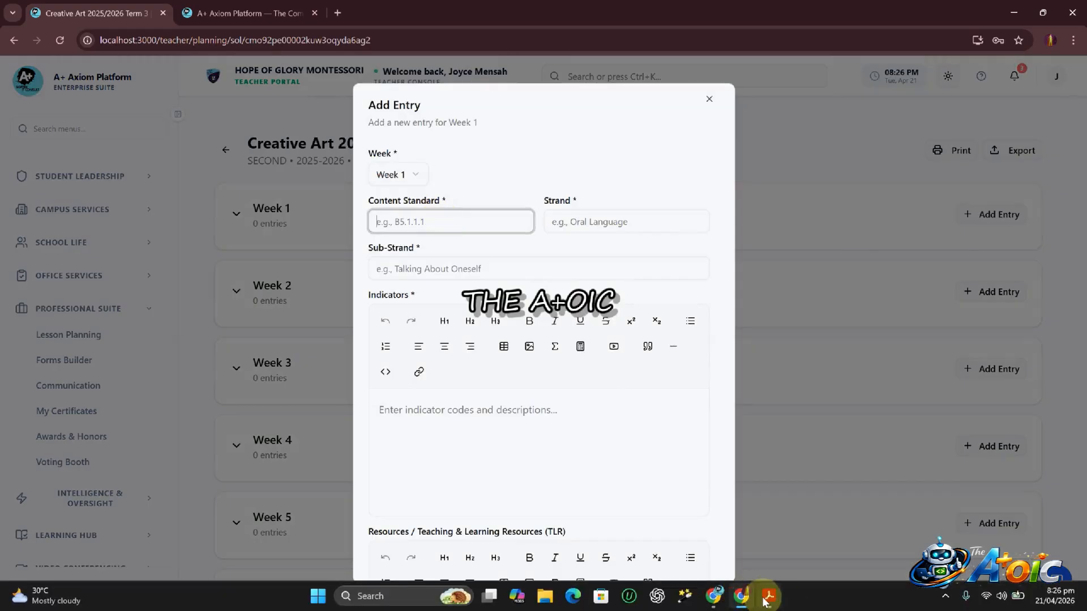
# Switch to Adobe Acrobat and examine the column headings of the weekly table in the BASIC 7 SCHEME document
pyautogui.click(764, 601)
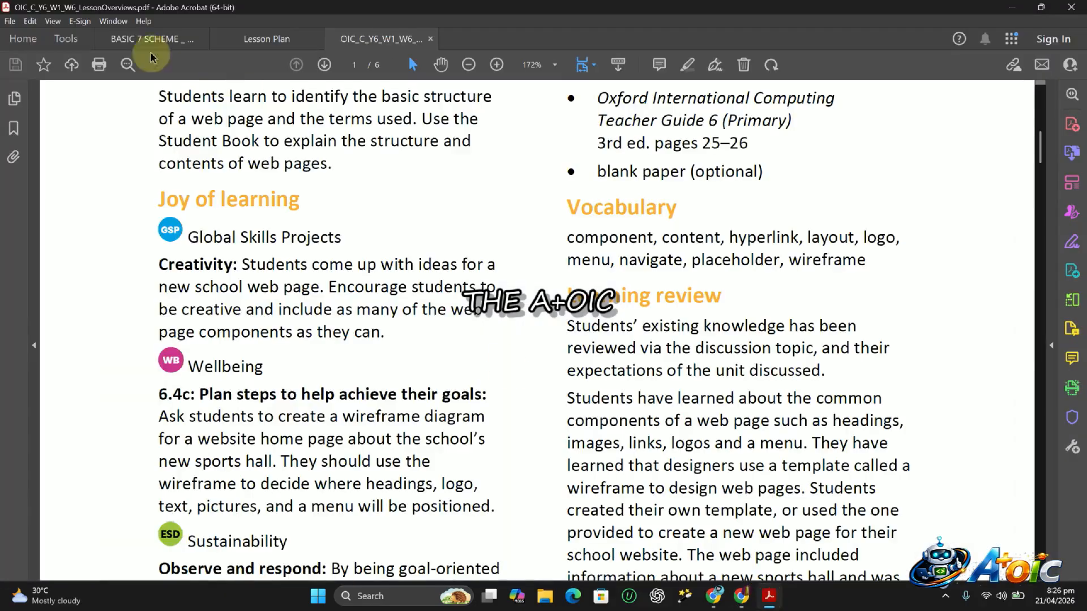
pyautogui.click(161, 48)
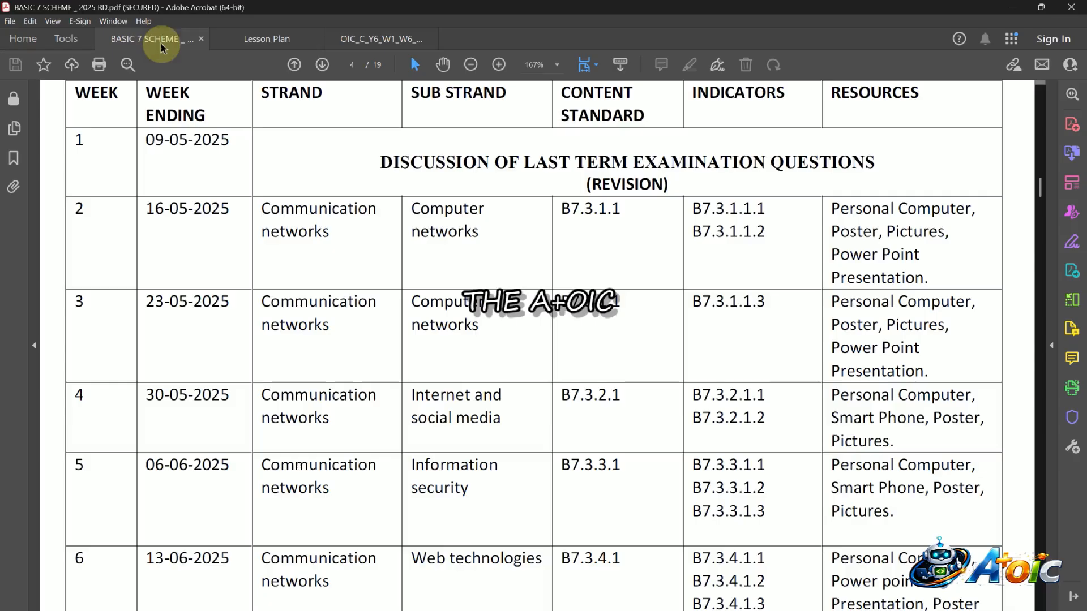
pyautogui.scroll(1, 533, 247)
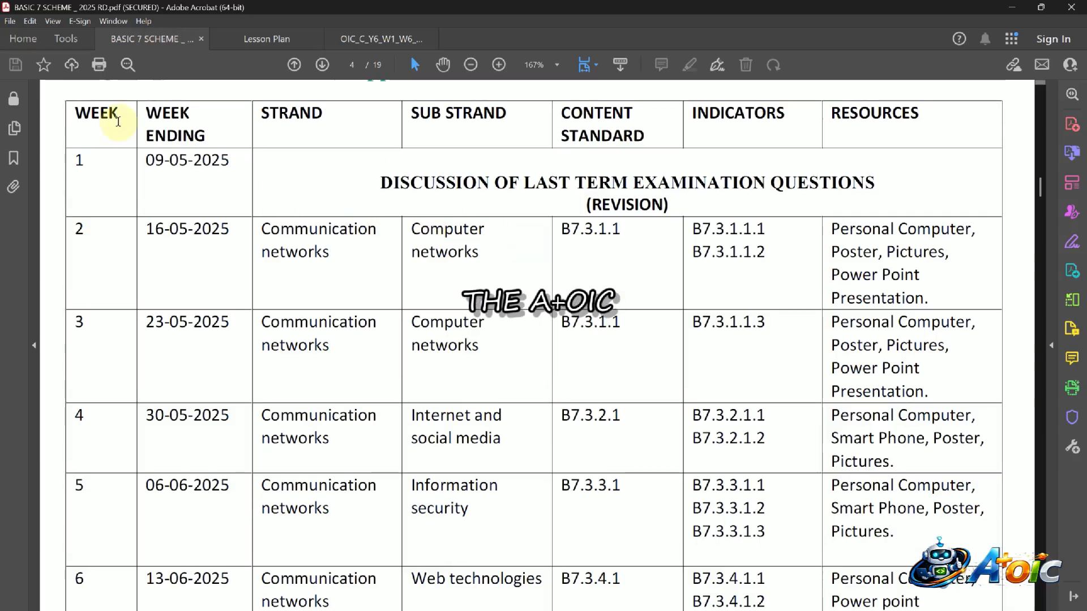
pyautogui.moveTo(90, 181); pyautogui.dragTo(123, 150)
pyautogui.moveTo(170, 179); pyautogui.dragTo(219, 176)
pyautogui.moveTo(318, 149)
pyautogui.mouseDown()
pyautogui.moveTo(347, 176)
pyautogui.moveTo(372, 124)
pyautogui.mouseUp()
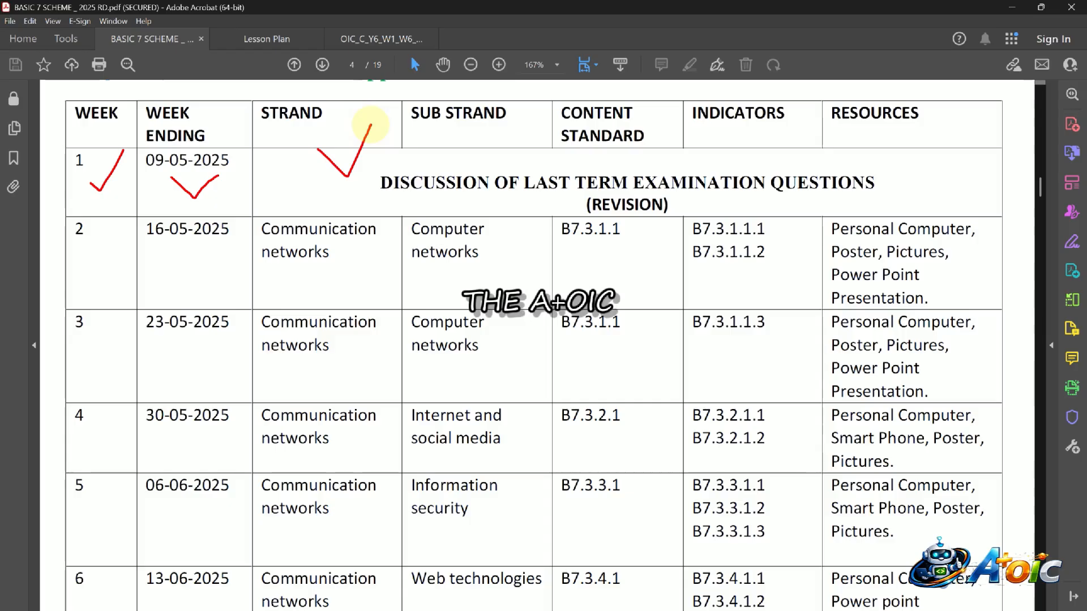
pyautogui.moveTo(463, 143)
pyautogui.mouseDown()
pyautogui.moveTo(523, 131)
pyautogui.moveTo(593, 157)
pyautogui.moveTo(631, 125)
pyautogui.mouseUp()
pyautogui.moveTo(718, 142)
pyautogui.mouseDown()
pyautogui.moveTo(805, 103)
pyautogui.moveTo(900, 97)
pyautogui.mouseUp()
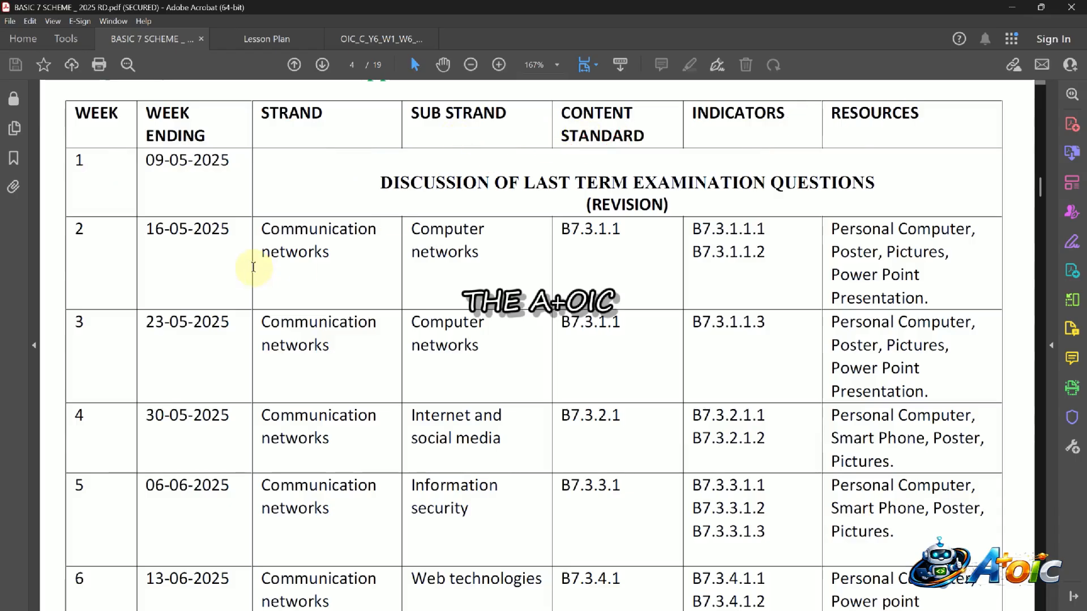
# Switch back to the A+ Axiom Platform and set the Week 1 entry's strand to "Element of design"
pyautogui.moveTo(257, 229); pyautogui.dragTo(334, 255)
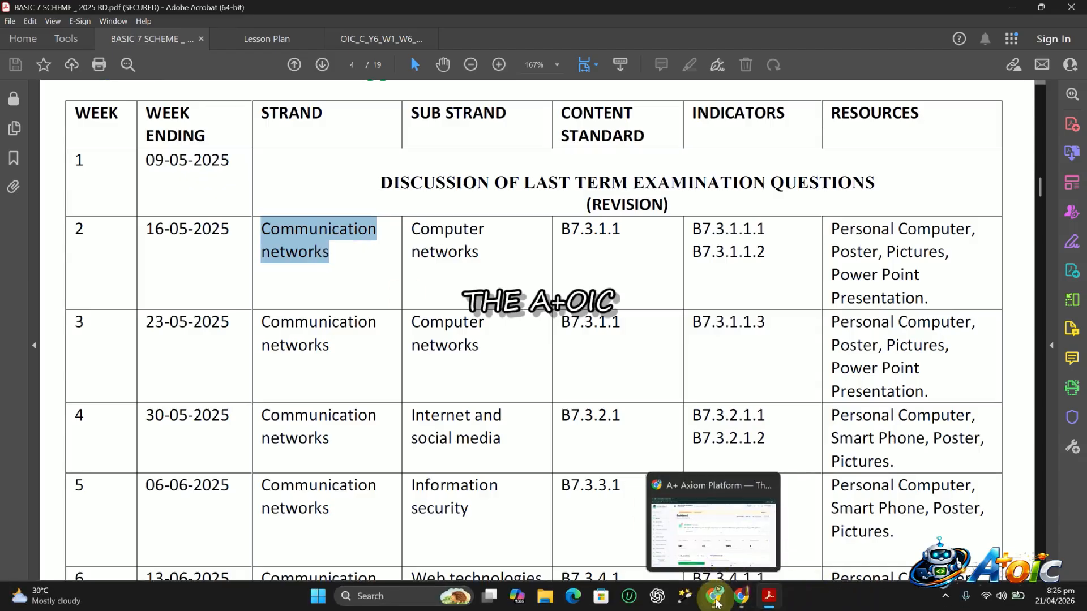
pyautogui.click(715, 599)
pyautogui.click(741, 598)
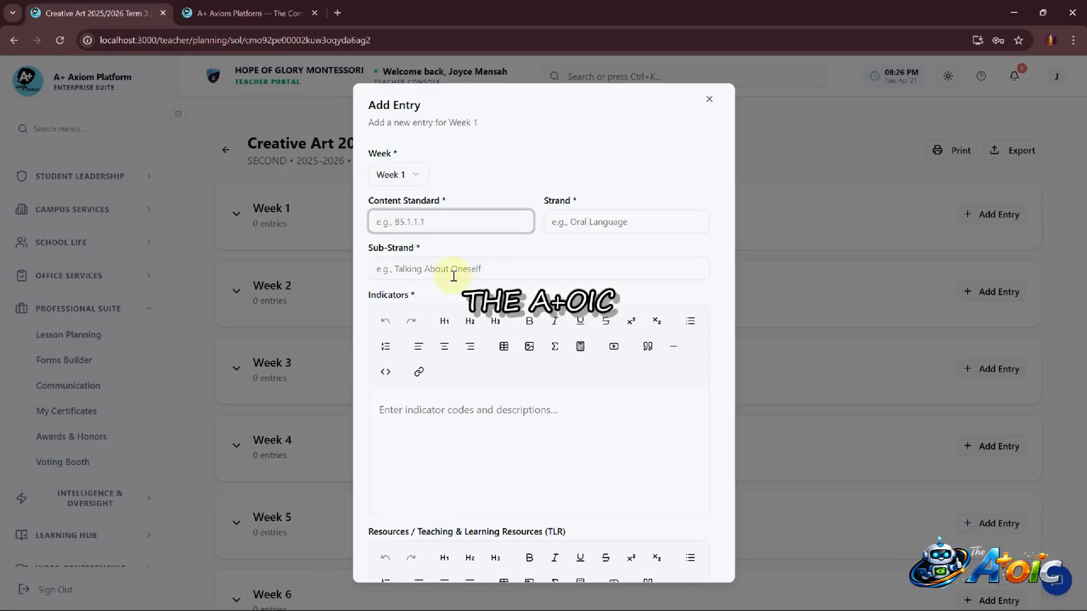
pyautogui.click(621, 223)
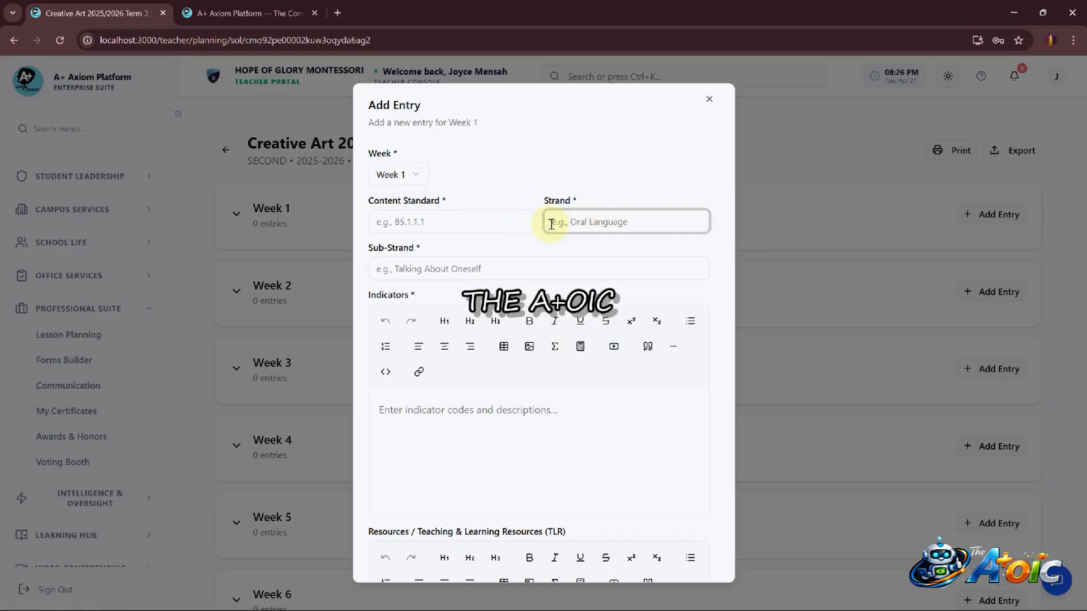
pyautogui.write('Com')
pyautogui.press('BackSpace')
pyautogui.press('BackSpace')
pyautogui.press('BackSpace')
pyautogui.write('Des')
pyautogui.press('BackSpace')
pyautogui.press('BackSpace')
pyautogui.press('BackSpace')
pyautogui.write('Element')
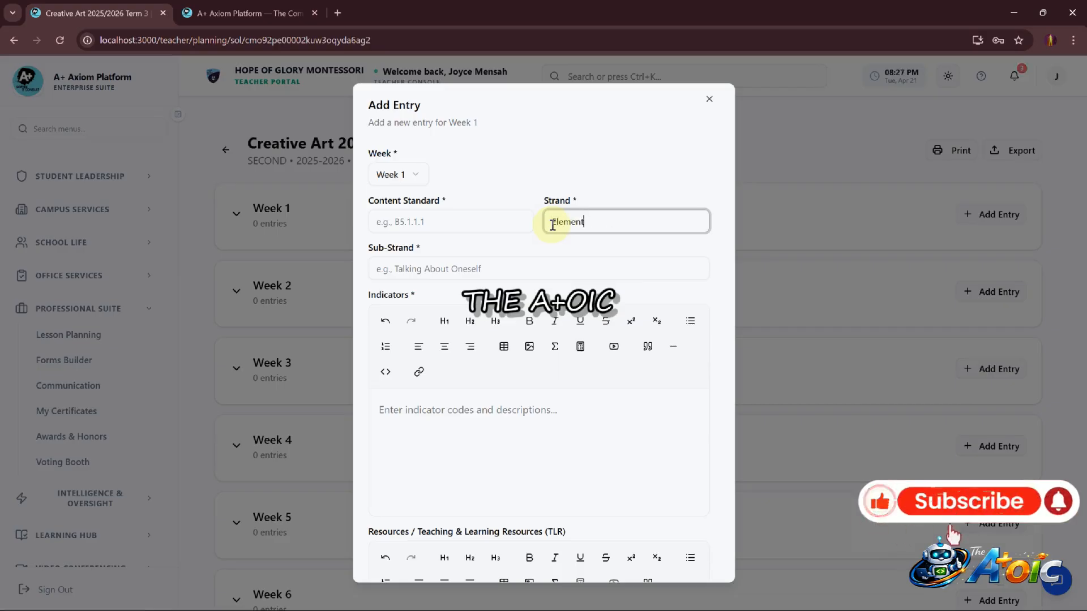
pyautogui.write(' of design')
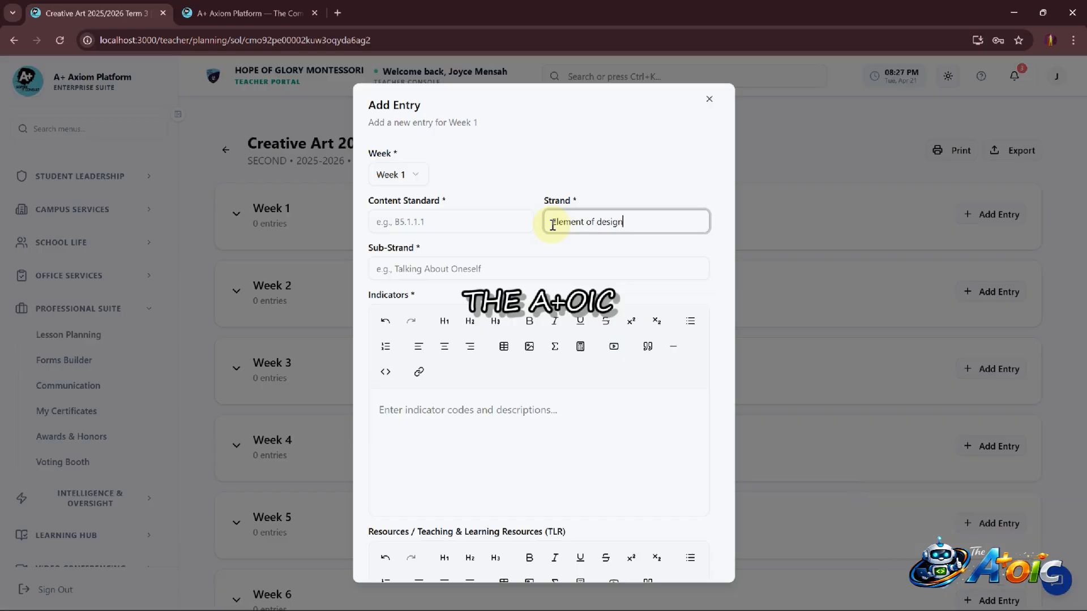
# Set the entry's content standard to B5.1.1.1 and its sub-strand to "Colors"
pyautogui.click(473, 226)
pyautogui.write('B')
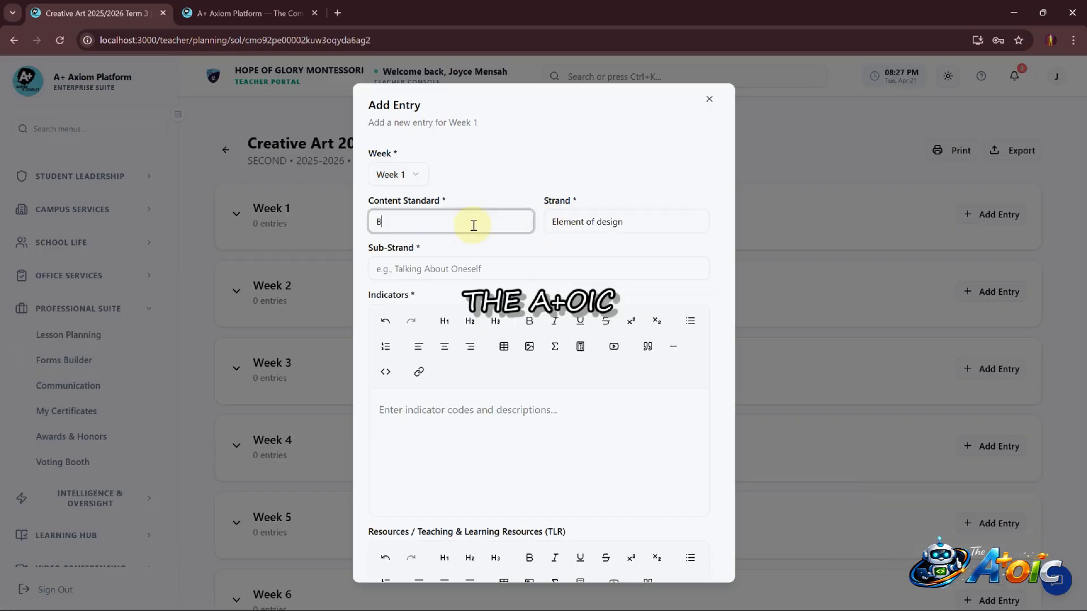
pyautogui.write('5.1.1.1')
pyautogui.click(455, 264)
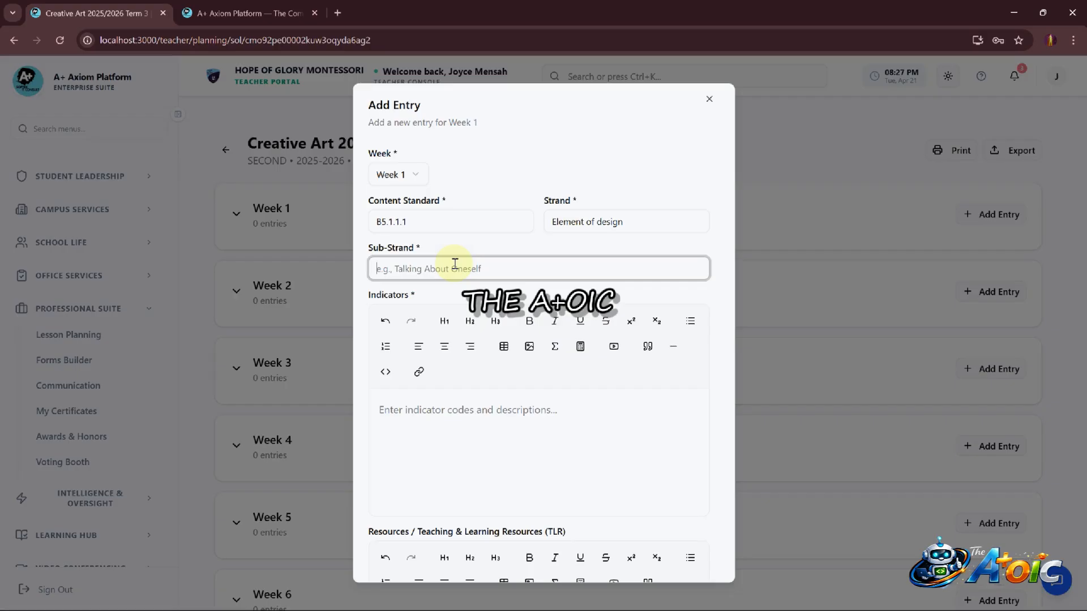
pyautogui.write('P')
pyautogui.press('BackSpace')
pyautogui.write('Colors')
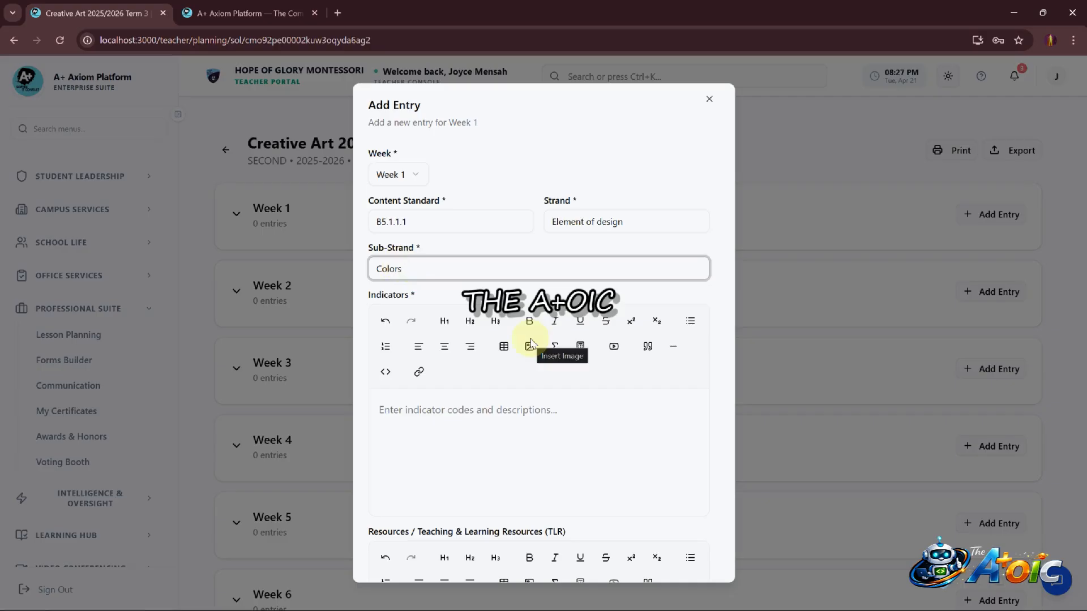
# Try to copy the Week 2 indicators B7.3.1.1.1 and B7.3.1.1.2 from the scheme PDF in Adobe Acrobat into the entry's indicators
pyautogui.scroll(-2, 530, 342)
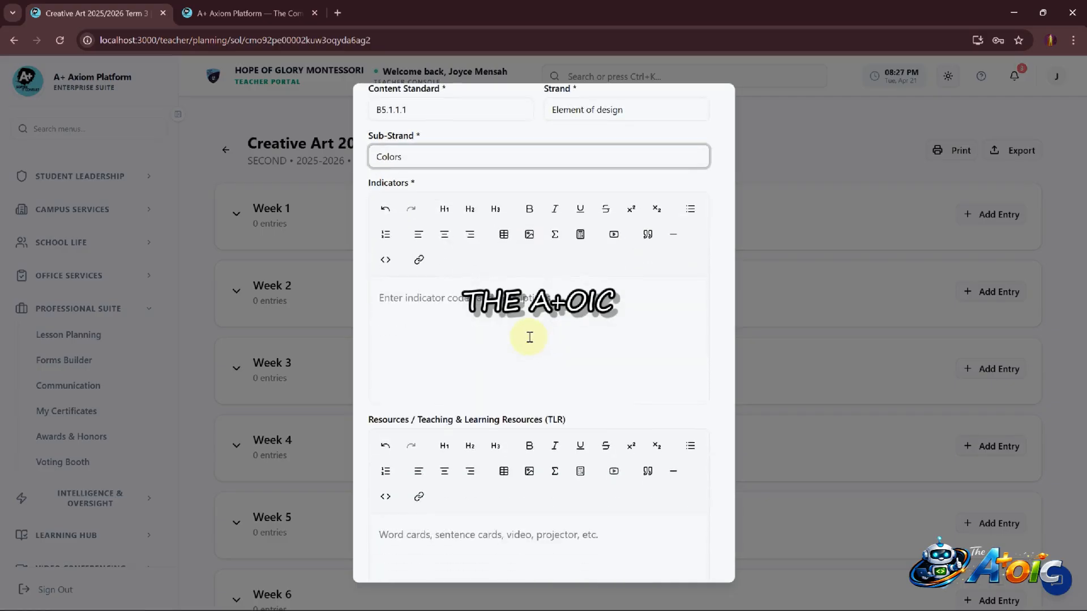
pyautogui.click(769, 600)
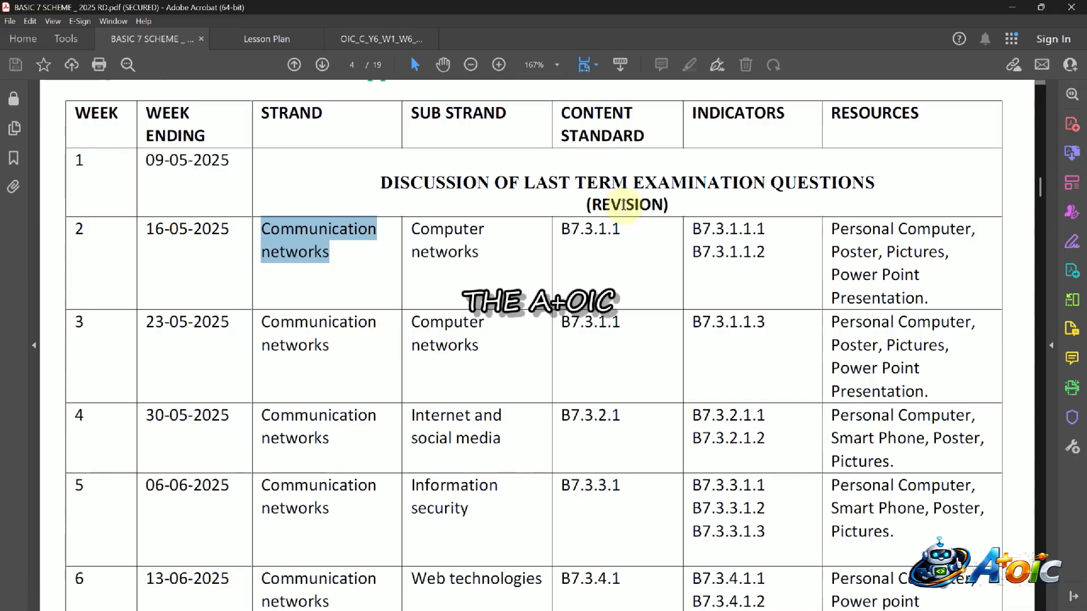
pyautogui.moveTo(691, 224); pyautogui.dragTo(767, 255)
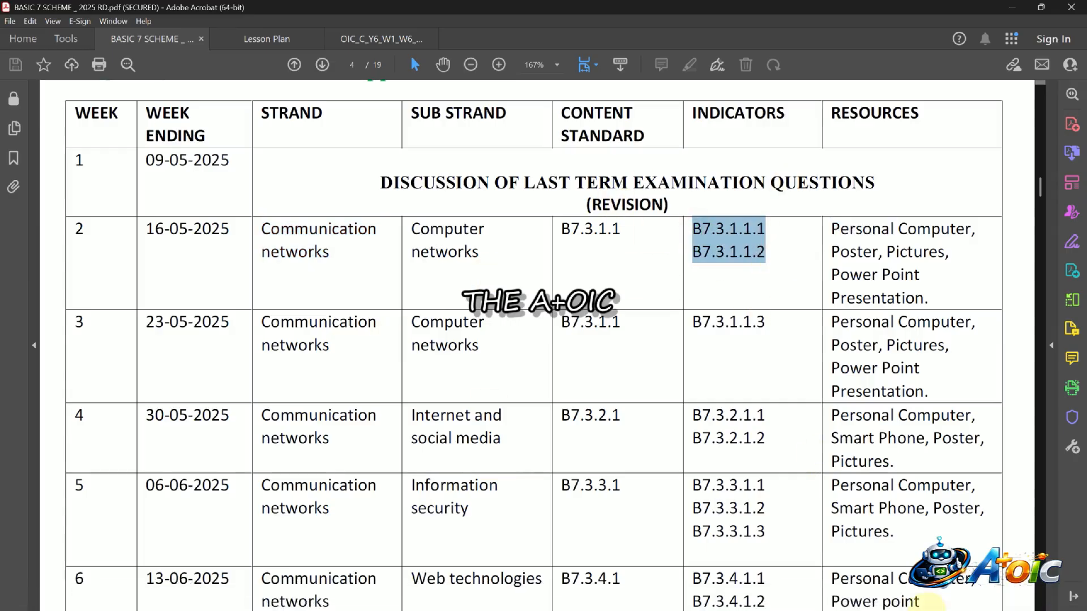
pyautogui.moveTo(804, 603)
pyautogui.click(765, 600)
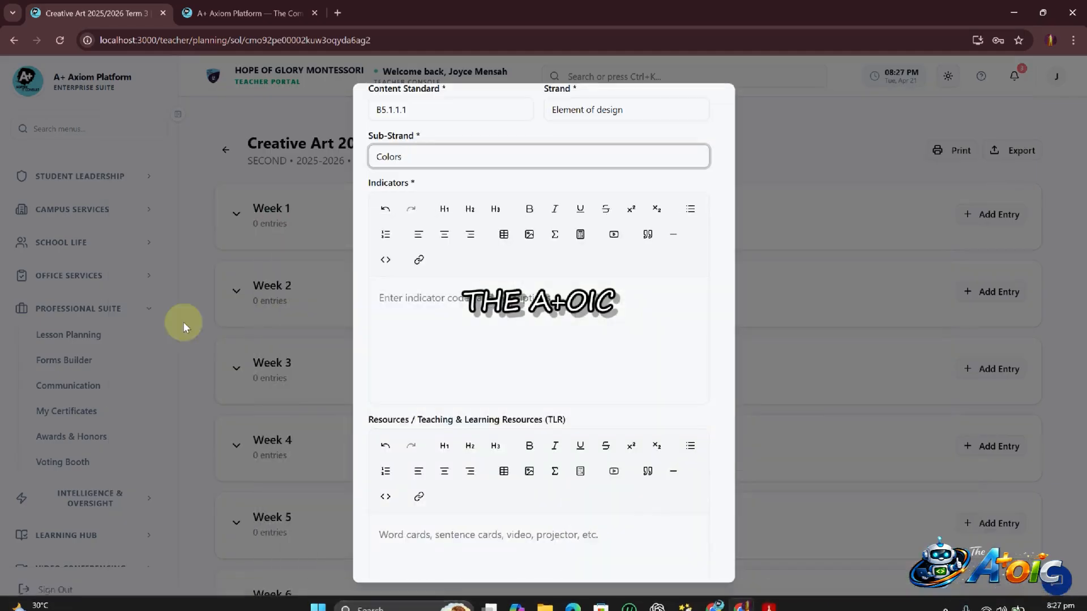
pyautogui.click(432, 314)
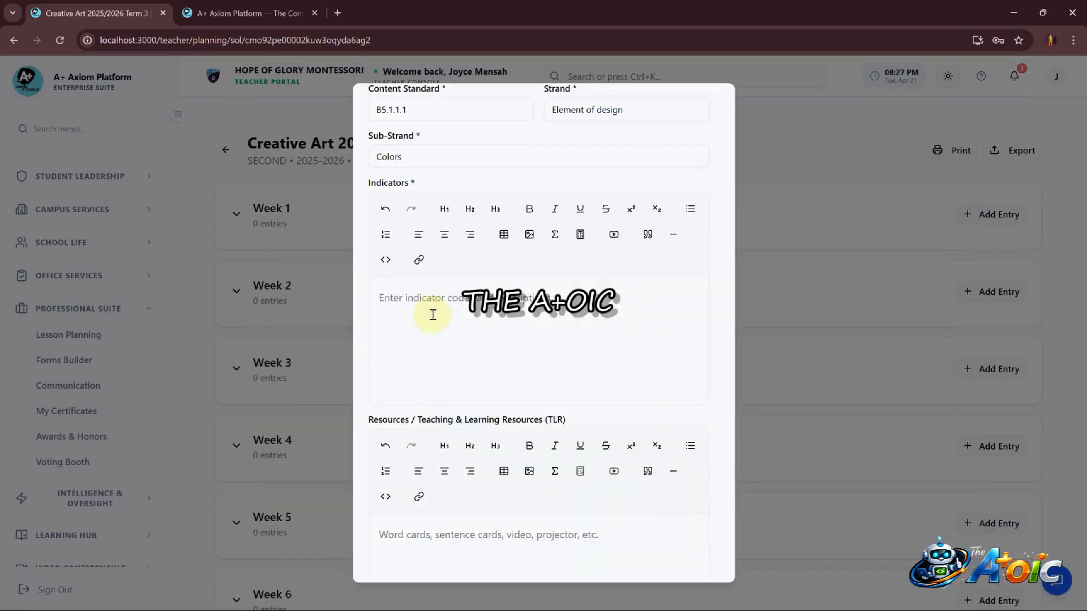
pyautogui.scroll(2, 432, 314)
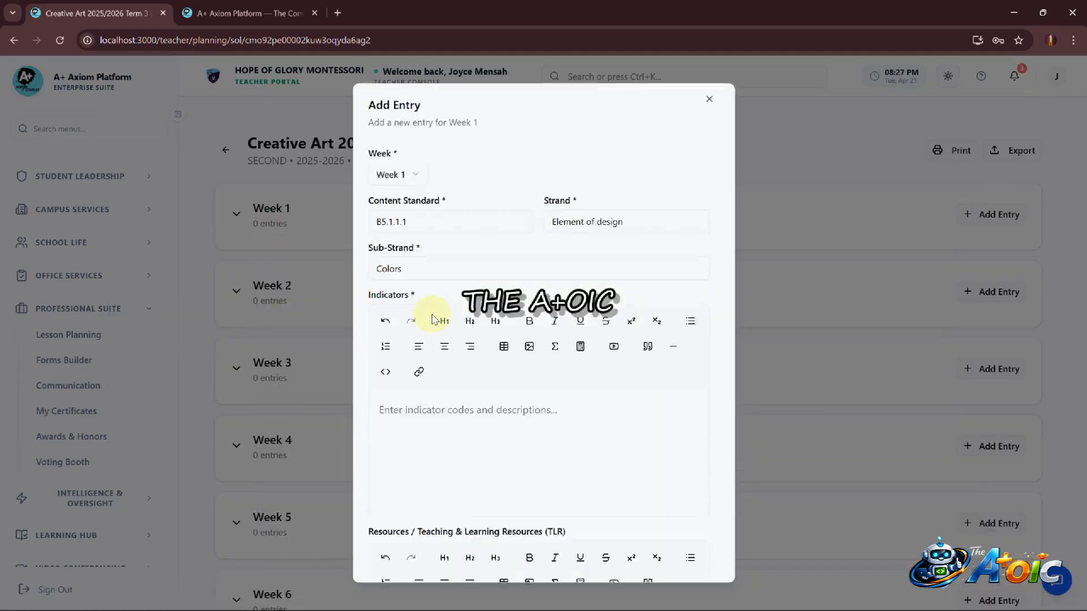
pyautogui.hotkey('ctrl', 'v')
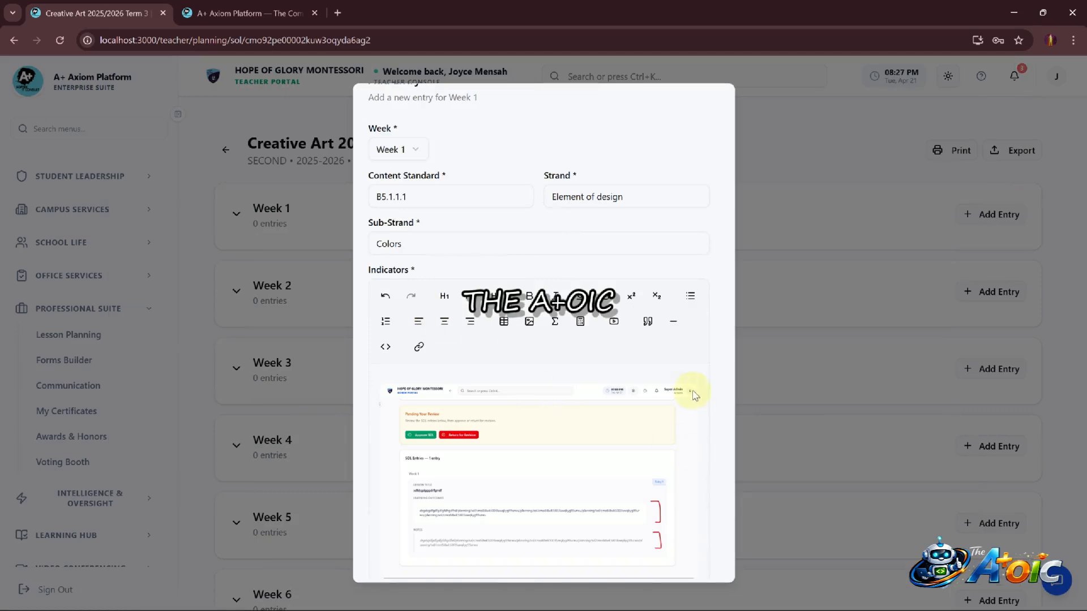
pyautogui.hotkey('ctrl', 'z')
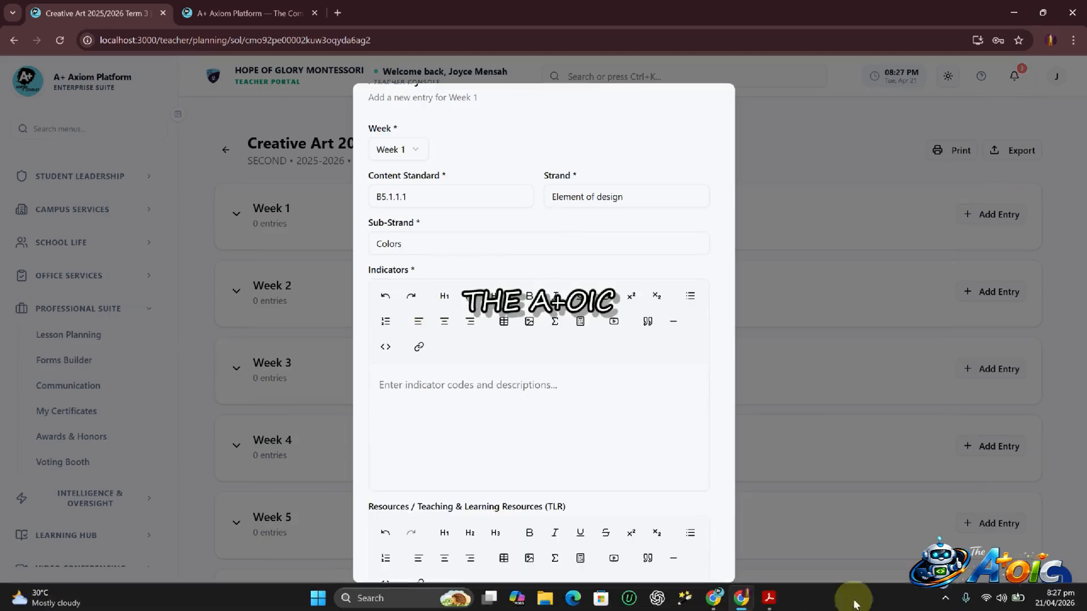
# Reselect the two Week 2 indicators in Acrobat, try again to paste them into the platform's entry, and undo the paste
pyautogui.click(771, 597)
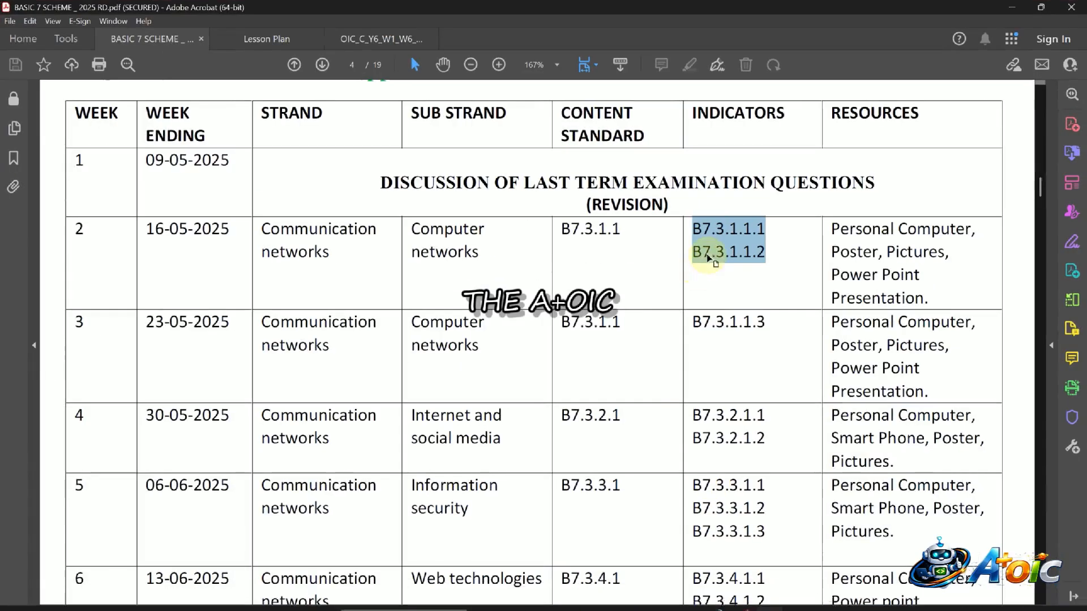
pyautogui.doubleClick(698, 229)
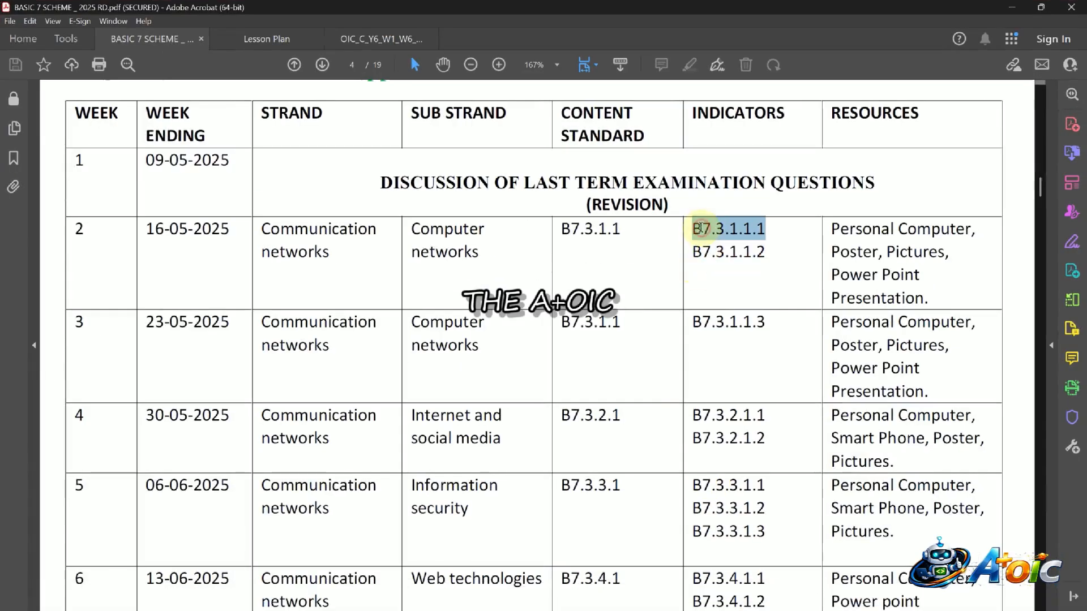
pyautogui.click(698, 229)
pyautogui.moveTo(693, 229); pyautogui.dragTo(764, 267)
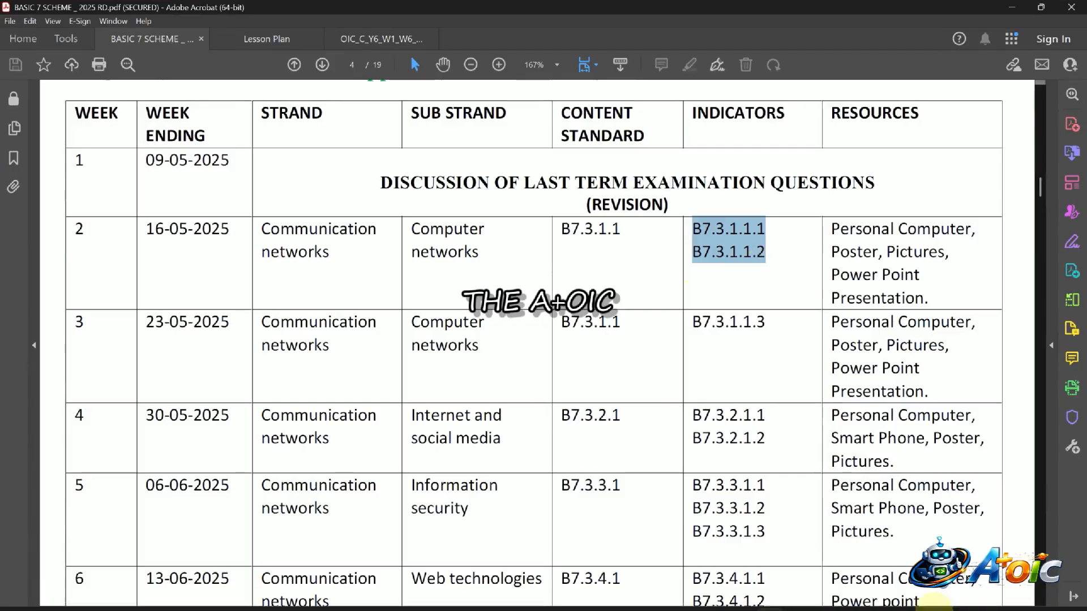
pyautogui.click(740, 596)
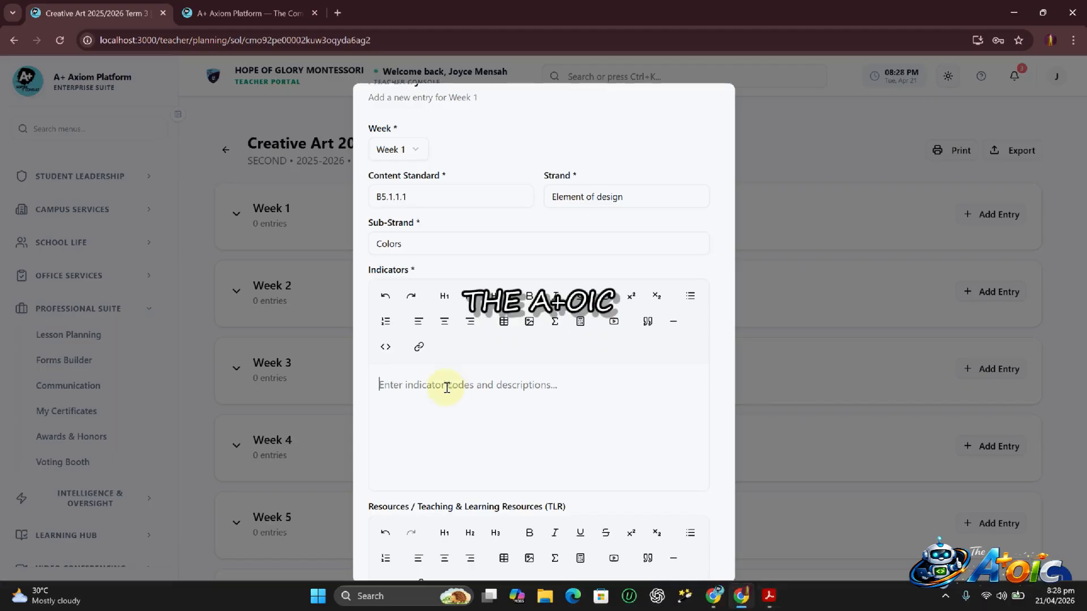
pyautogui.hotkey('ctrl', 'v')
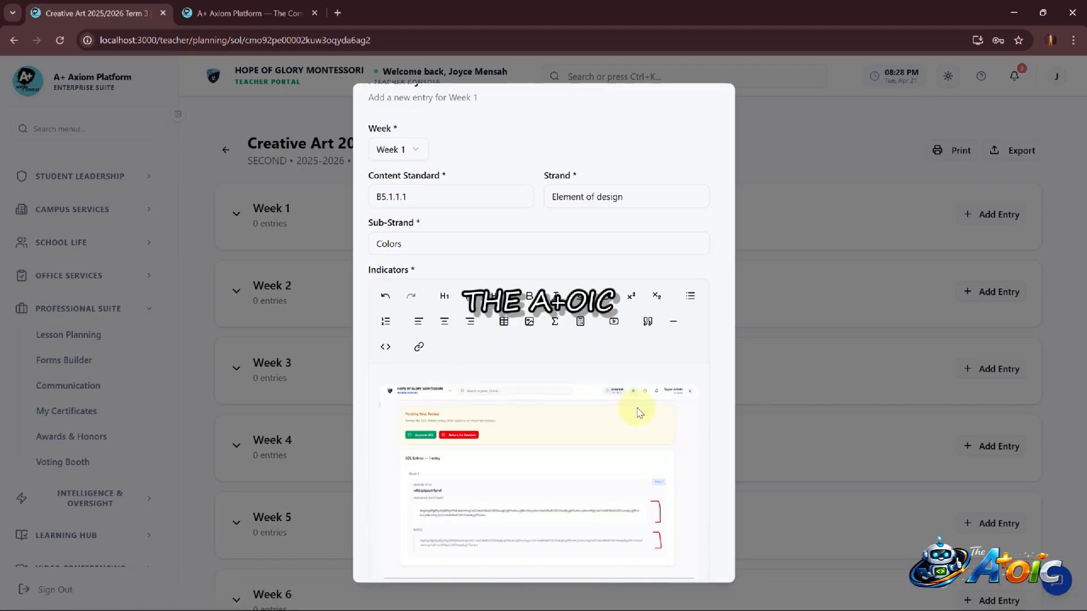
pyautogui.scroll(-5, 577, 437)
pyautogui.scroll(1, 592, 262)
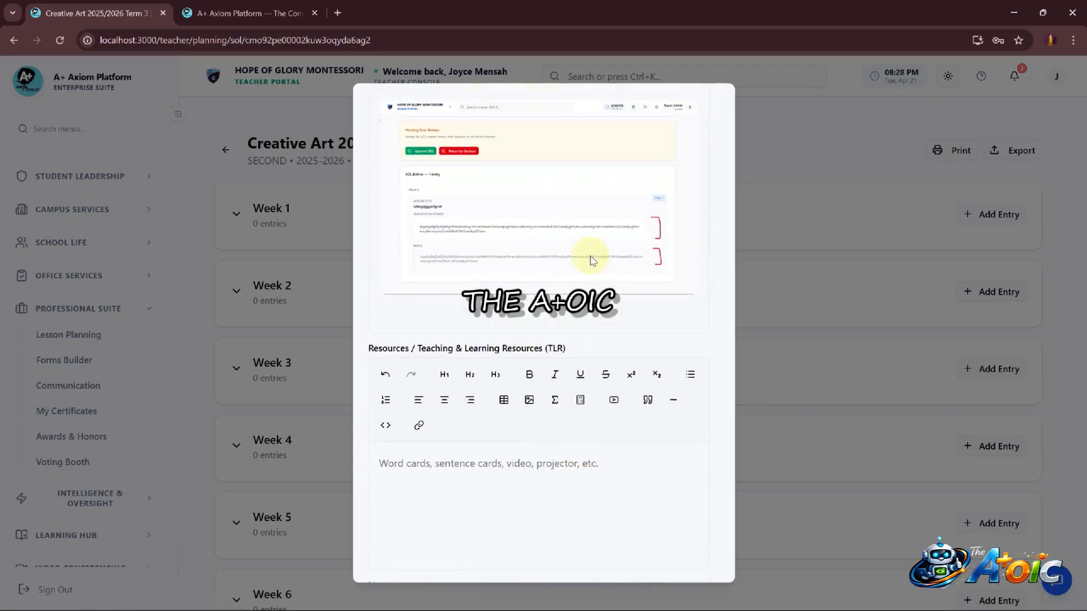
pyautogui.rightClick(592, 262)
pyautogui.click(544, 226)
pyautogui.hotkey('ctrl', 'z')
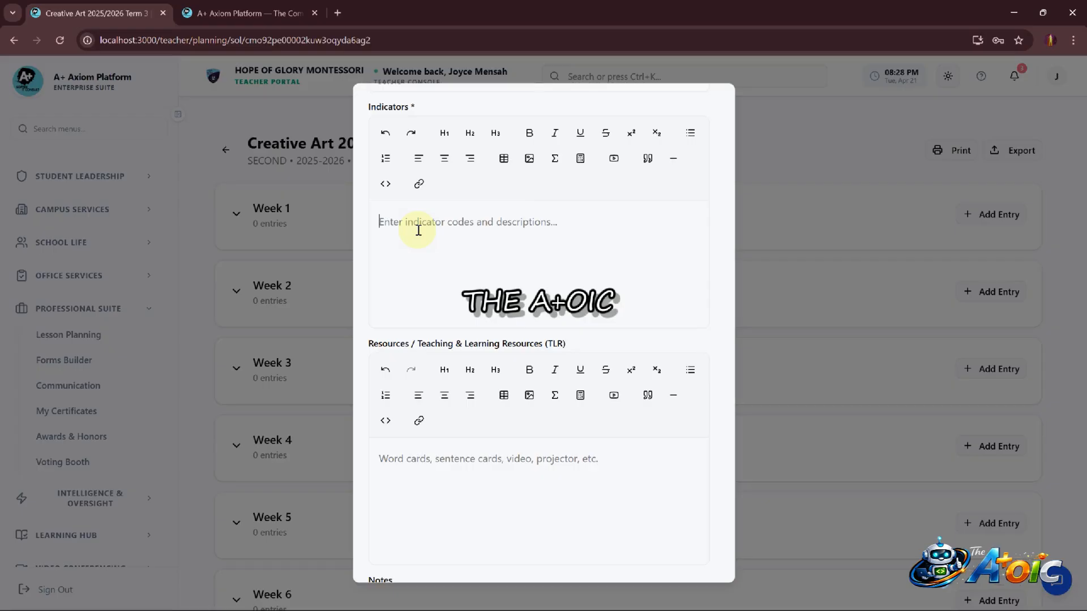
# Enter the indicator text "B5.1.2.1 - bdfjnjkdnbkfbnlkfmbj" for the Week 1 entry
pyautogui.write('B')
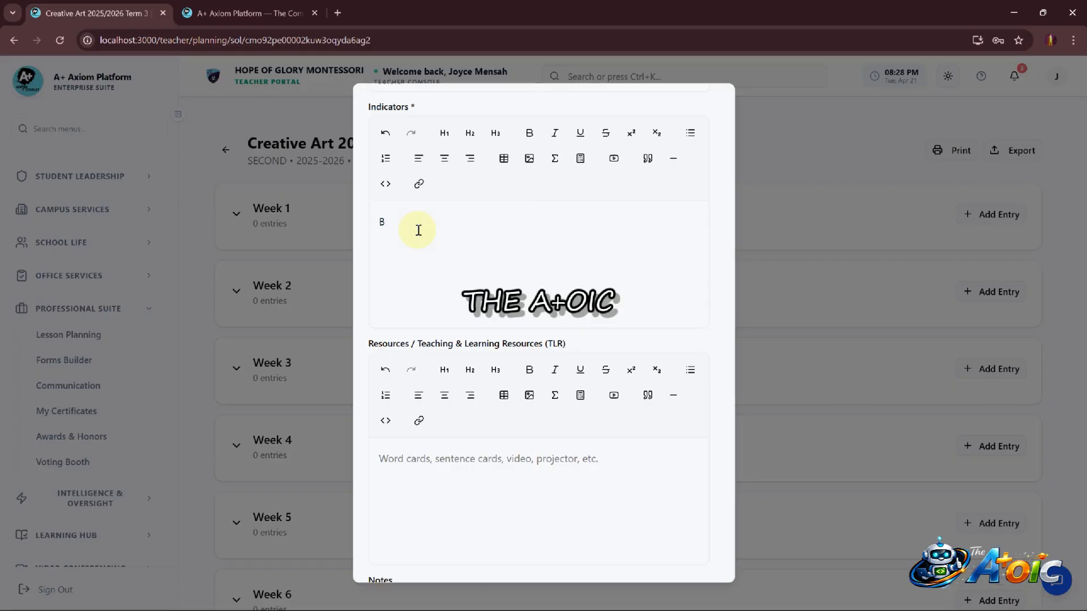
pyautogui.write('%.1.2.1')
pyautogui.click(392, 224)
pyautogui.press('BackSpace')
pyautogui.write('5.1.2.1')
pyautogui.click(428, 216)
pyautogui.write('- bdfjnjkdnbkfbnlkfmbj')
pyautogui.click(427, 220)
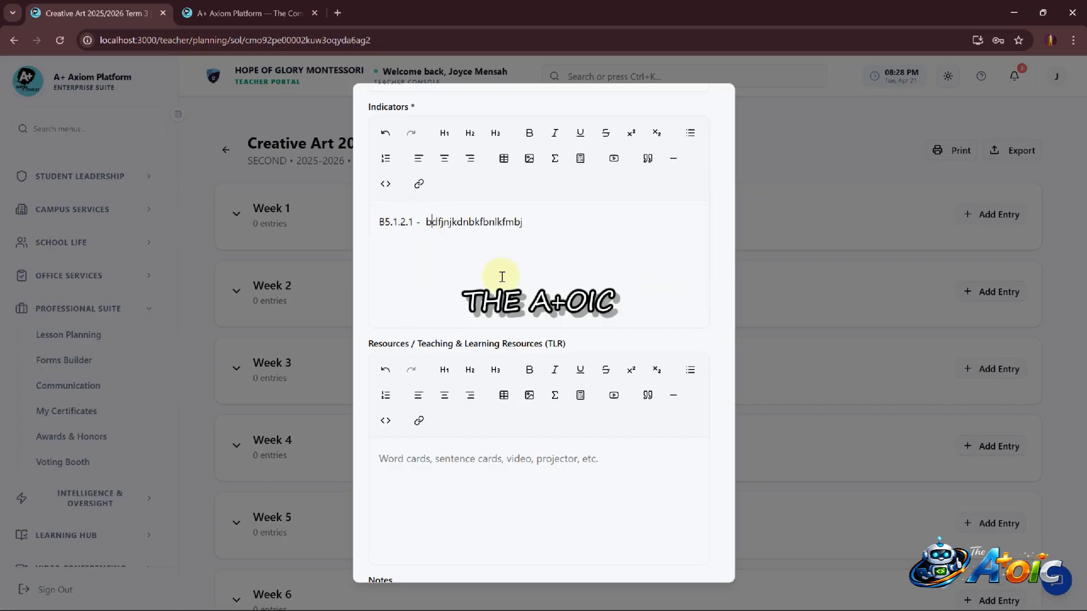
# Try to copy the Week 2 resources from the PDF in Acrobat into the platform entry's teaching and learning resources, and undo the paste
pyautogui.scroll(-3, 498, 277)
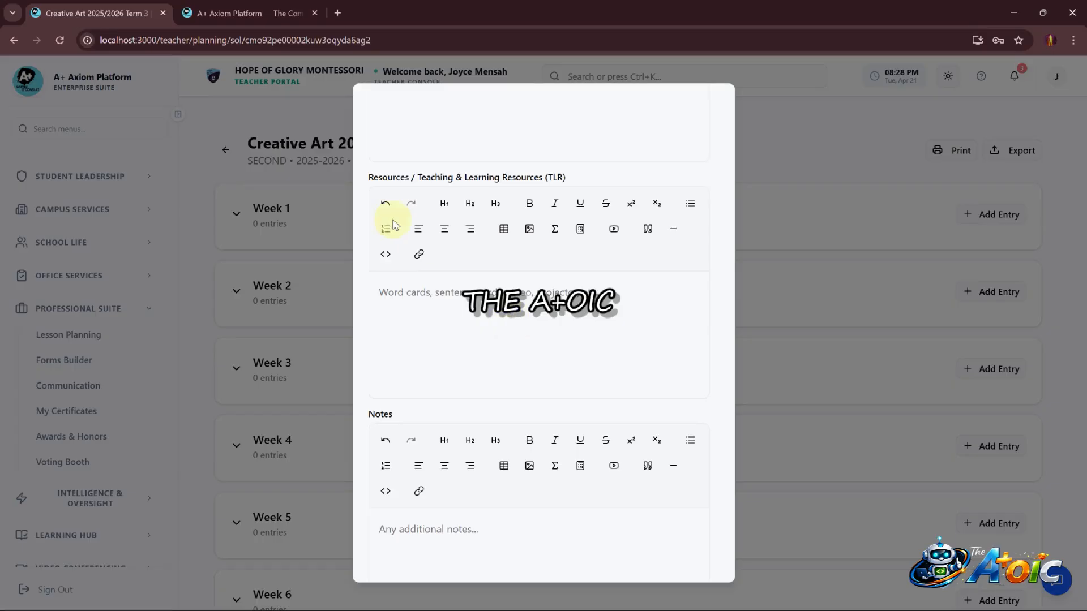
pyautogui.click(766, 598)
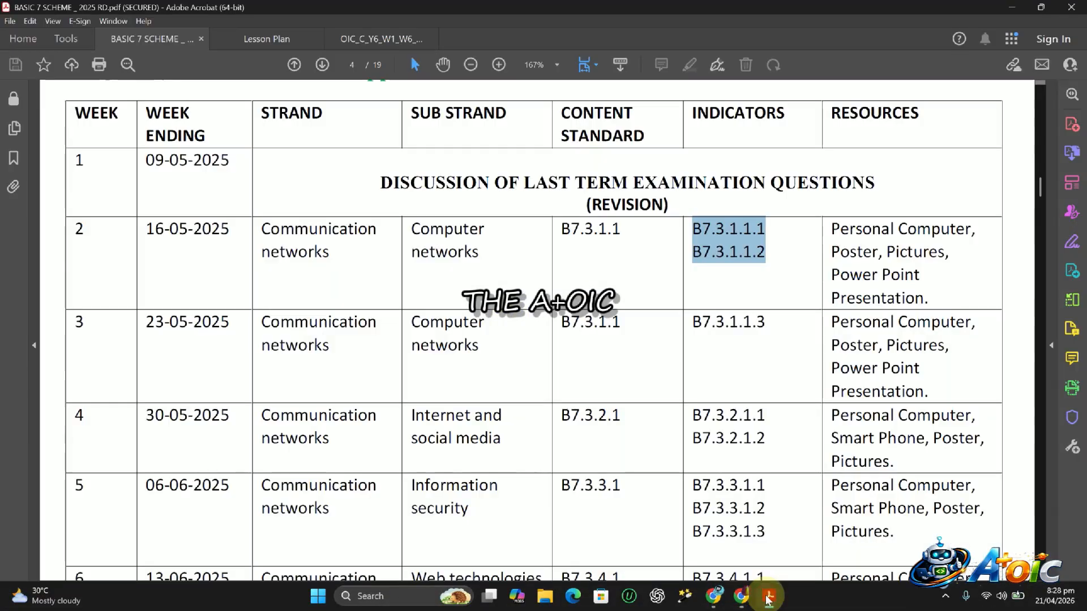
pyautogui.moveTo(833, 232); pyautogui.dragTo(933, 286)
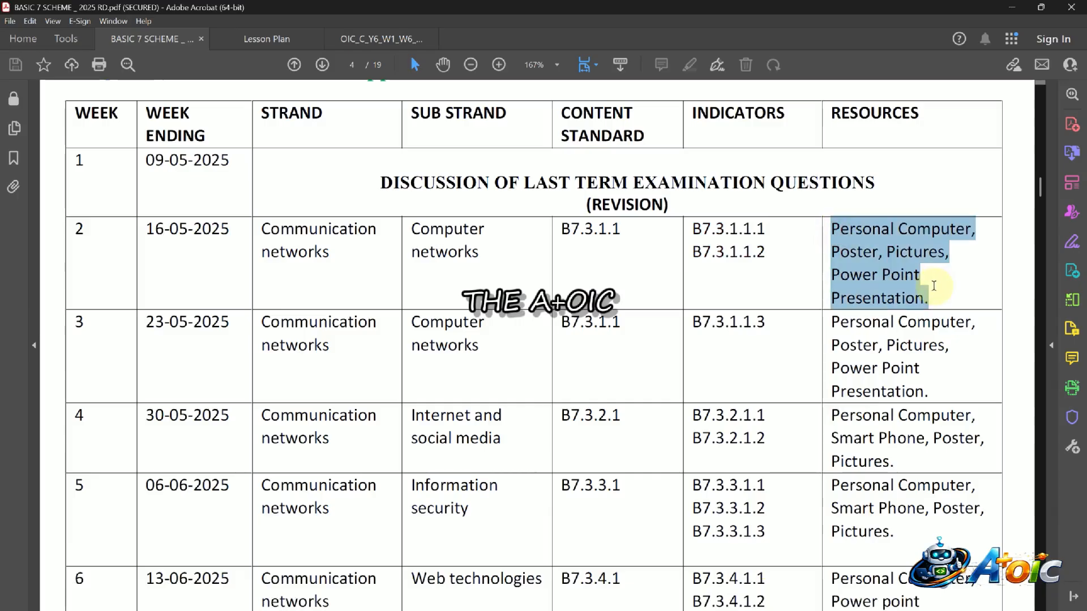
pyautogui.rightClick(878, 274)
pyautogui.click(877, 273)
pyautogui.doubleClick(877, 275)
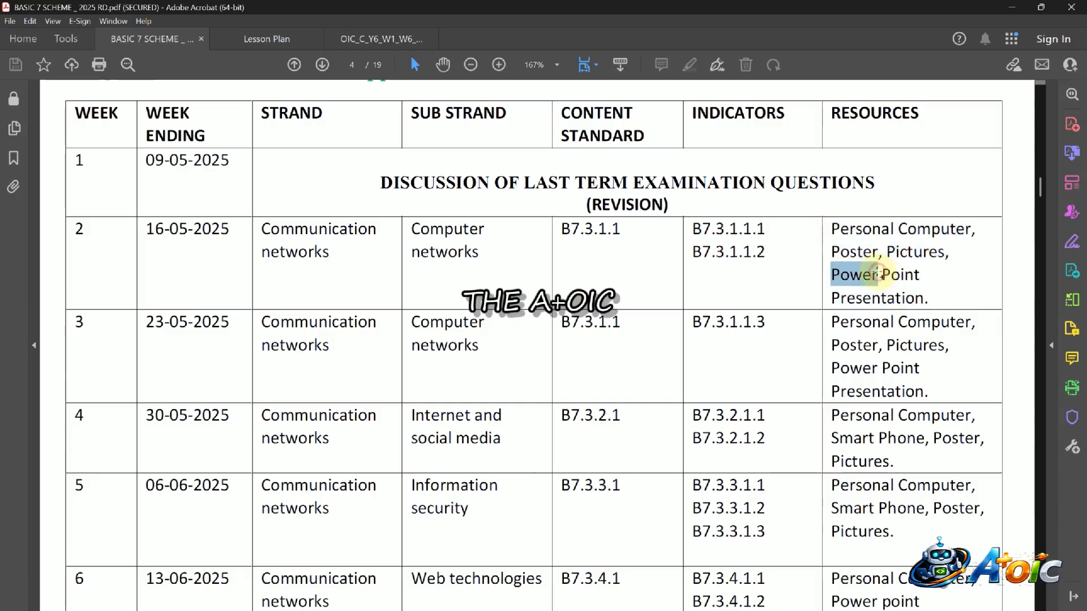
pyautogui.moveTo(831, 229); pyautogui.dragTo(920, 292)
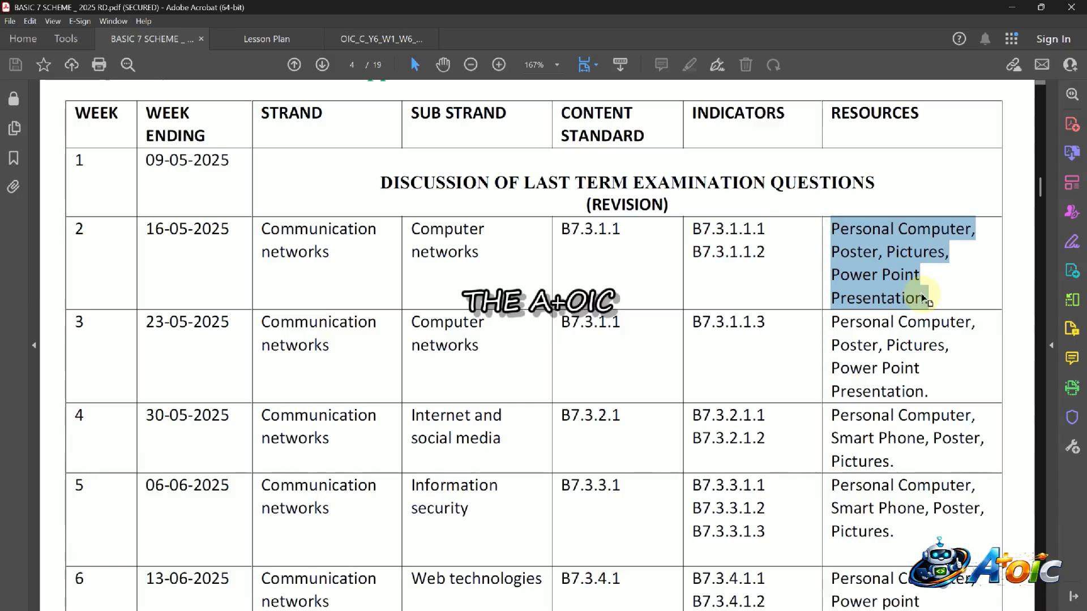
pyautogui.moveTo(806, 590)
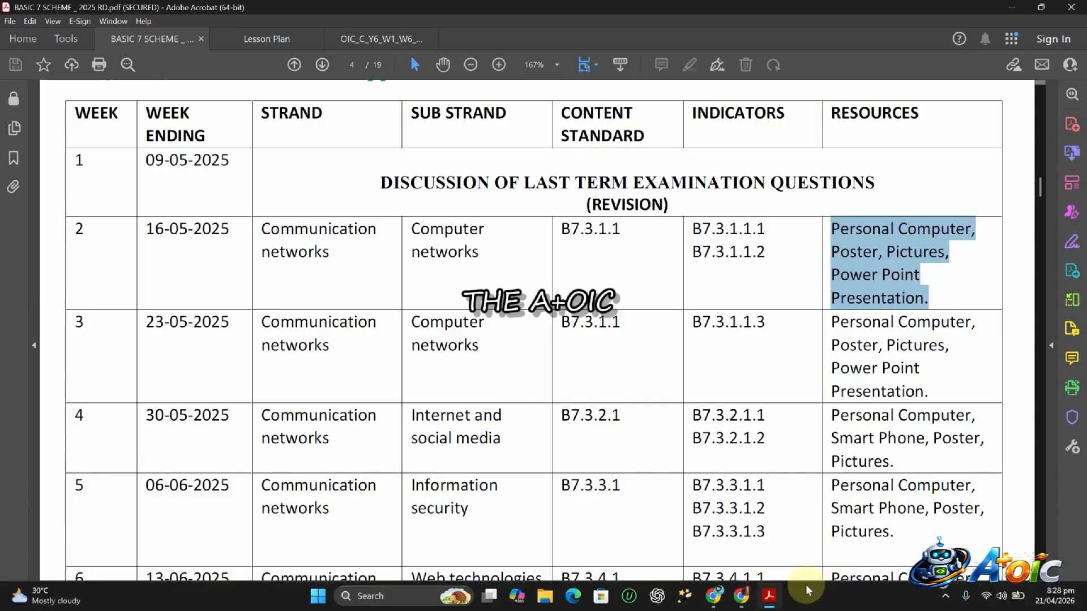
pyautogui.click(741, 596)
pyautogui.click(473, 316)
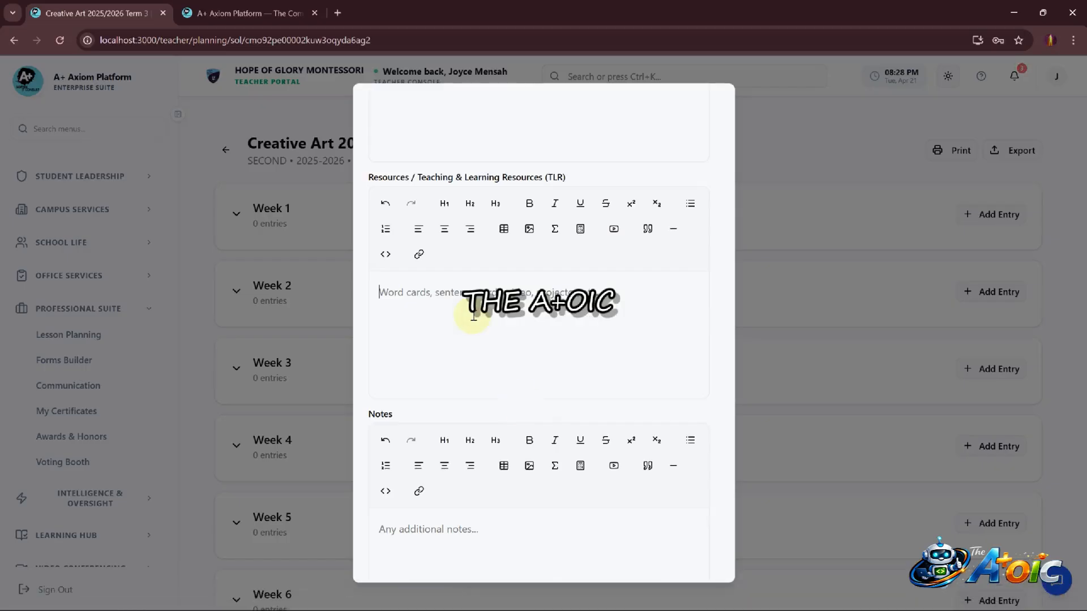
pyautogui.hotkey('ctrl', 'v')
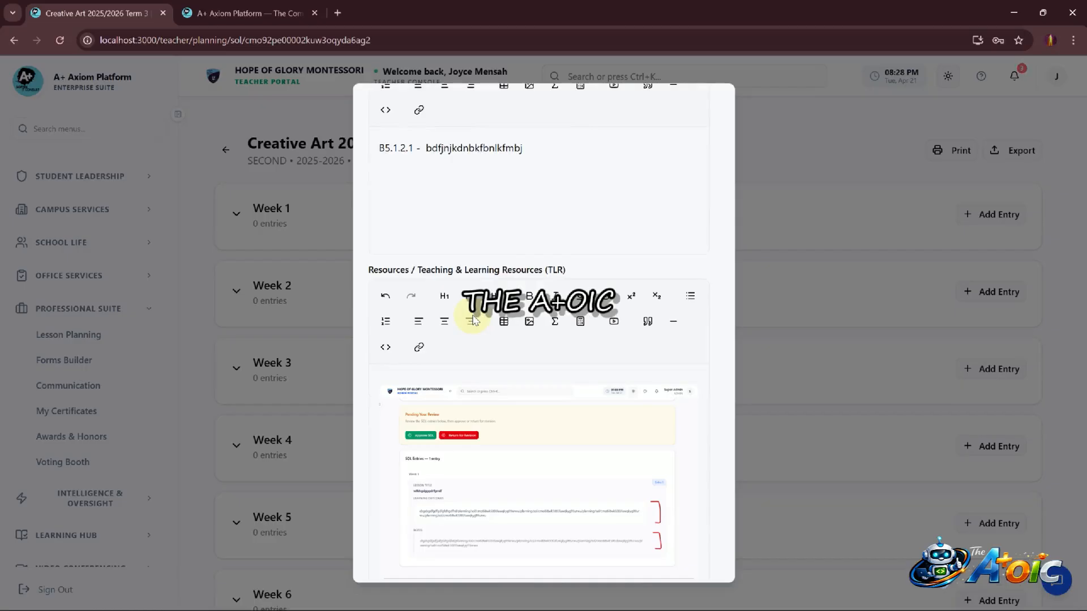
pyautogui.hotkey('ctrl', 'z')
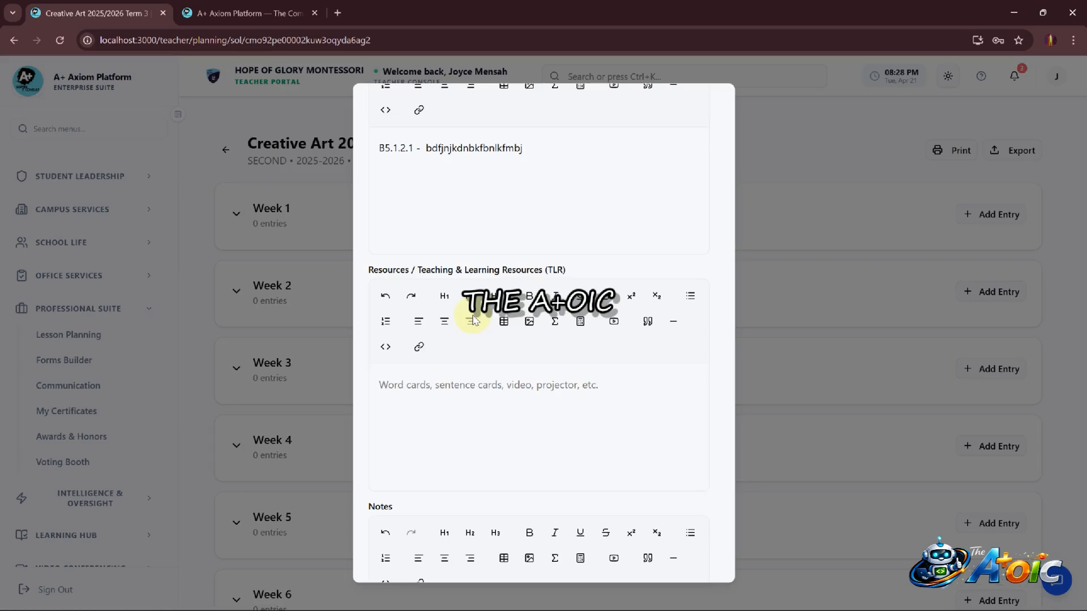
# Enter "Poster colors, crayons and etc" as the entry's teaching and learning resources
pyautogui.write('Poster colors, crayons and etc')
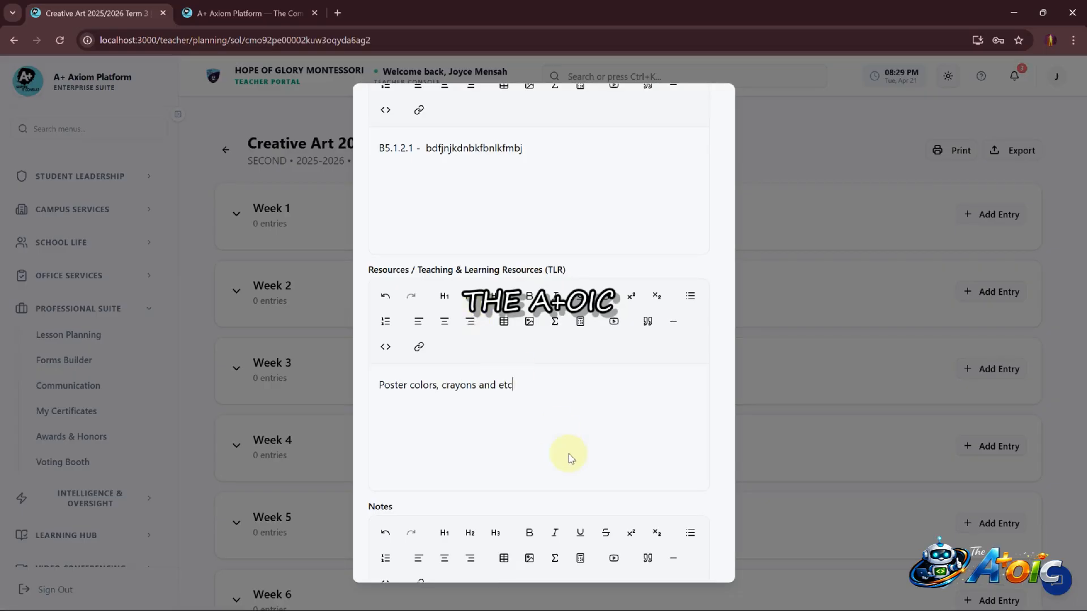
# Enter the note "Students are supposed to get or buy poster colours and crayons for this ......" and save the Week 1 entry
pyautogui.scroll(-4, 570, 453)
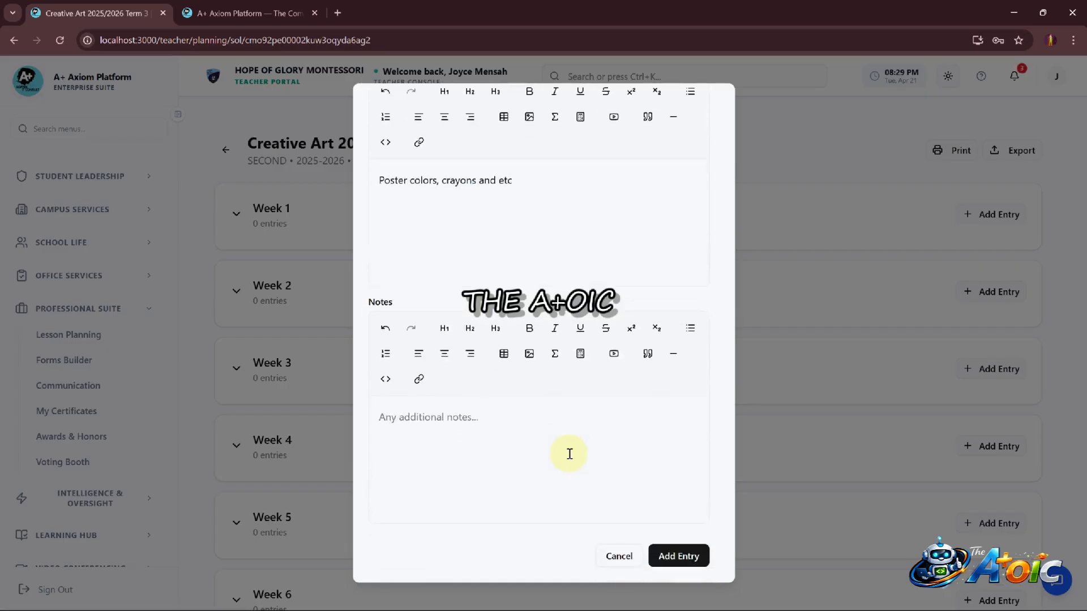
pyautogui.click(450, 423)
pyautogui.write('Students are supposed to get')
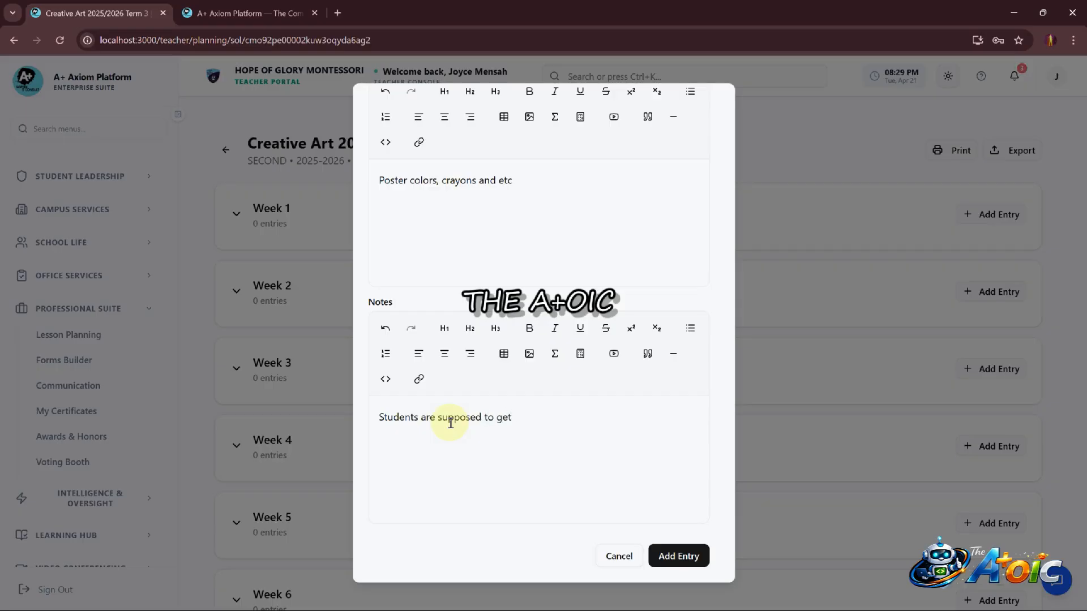
pyautogui.write(' or buy poster colours and ')
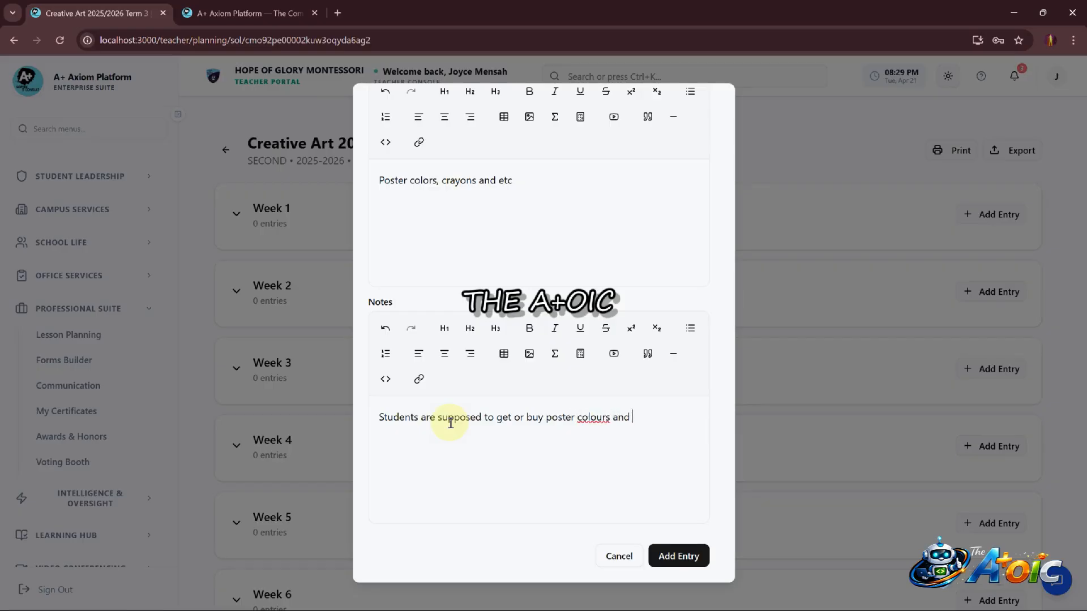
pyautogui.write('crayons for this ......')
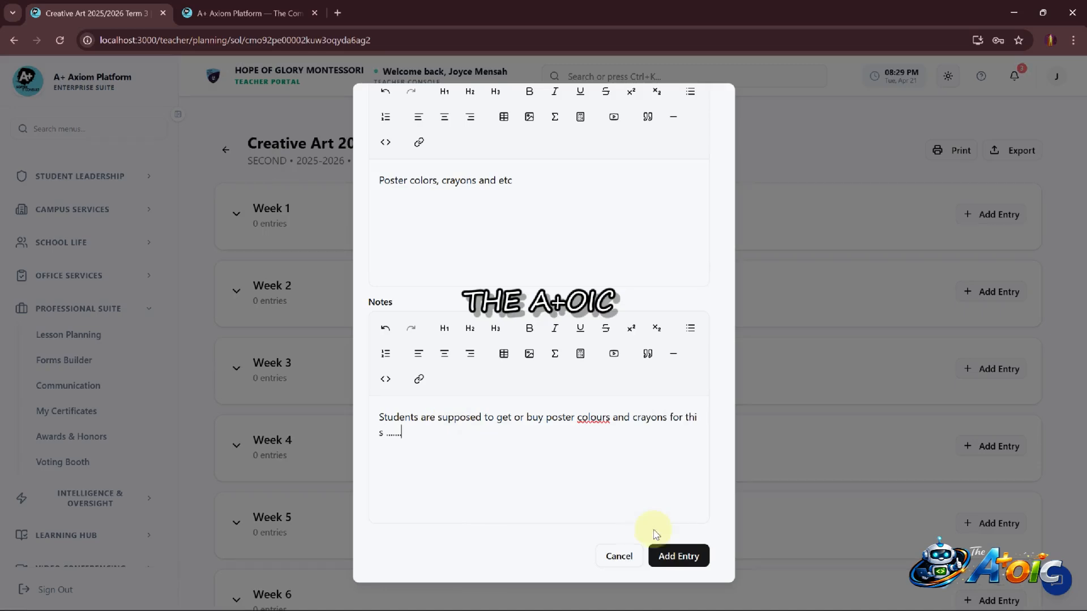
pyautogui.click(683, 562)
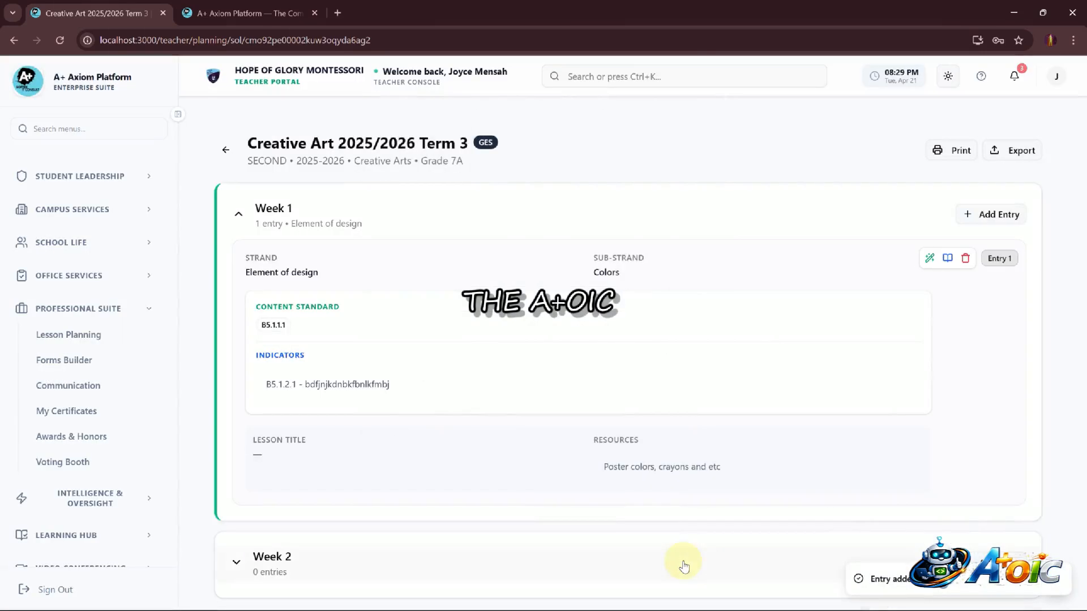
# Review the saved Week 1 entry, open it for editing to check all its fields, and close it without changes
pyautogui.scroll(-3, 480, 362)
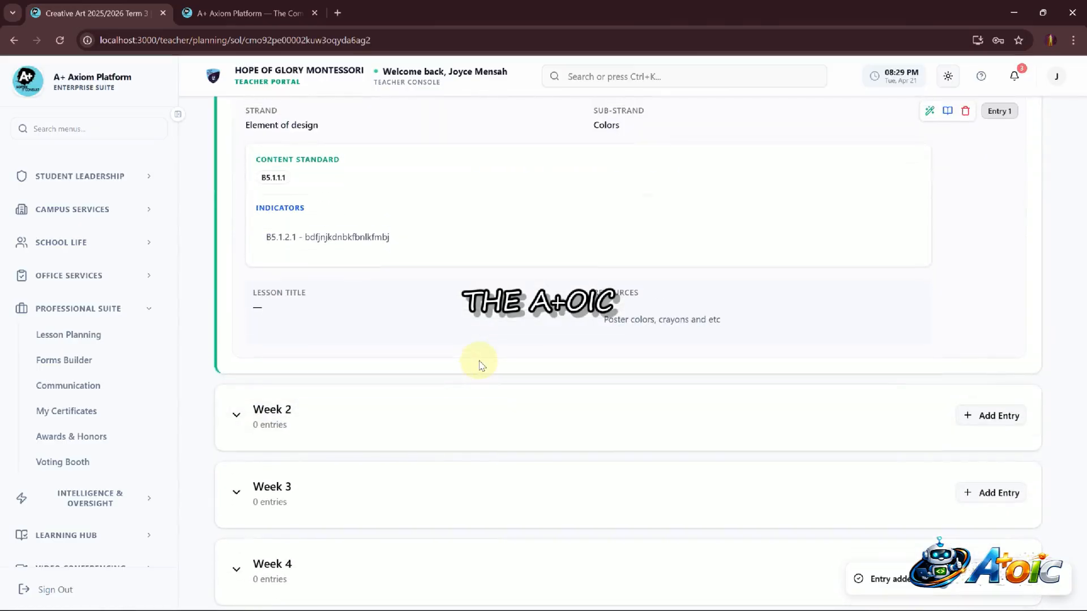
pyautogui.scroll(2, 334, 320)
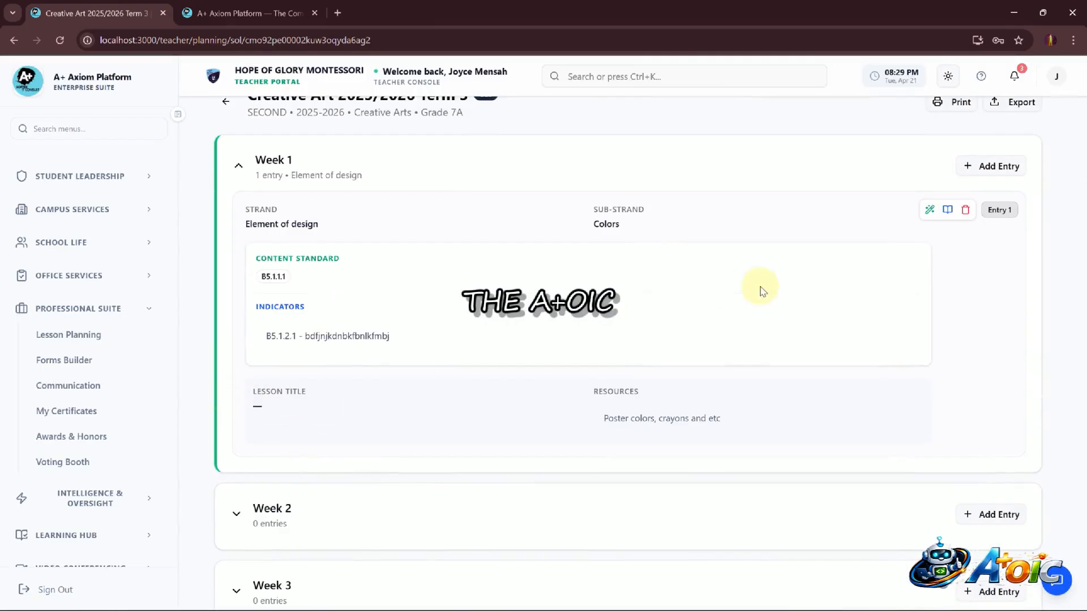
pyautogui.click(946, 211)
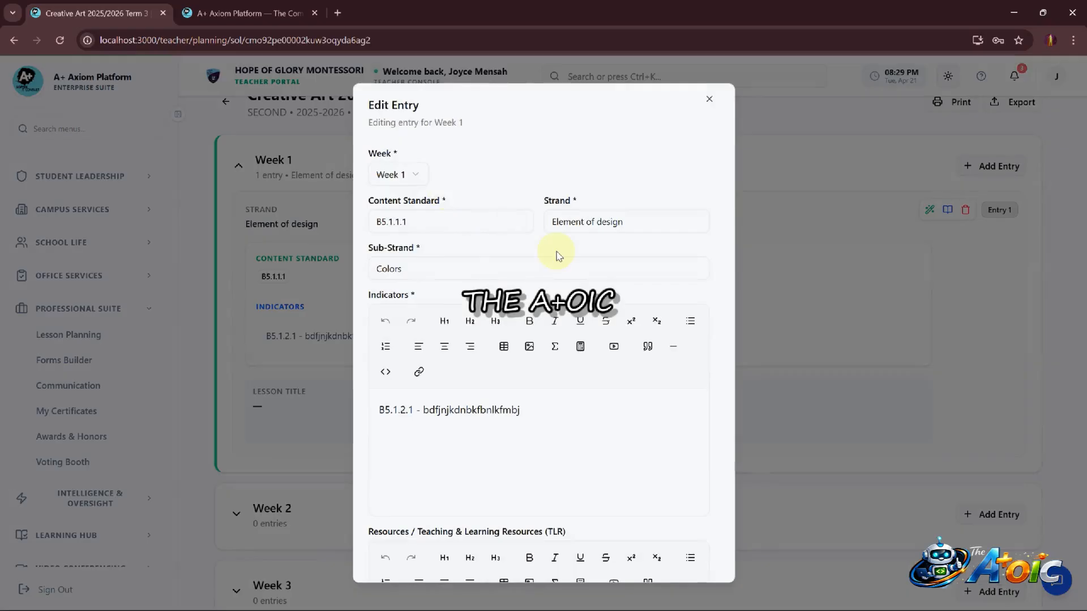
pyautogui.scroll(-5, 536, 335)
pyautogui.scroll(-1, 536, 335)
pyautogui.scroll(1, 536, 335)
pyautogui.scroll(-3, 536, 335)
pyautogui.scroll(1, 536, 335)
pyautogui.scroll(7, 536, 335)
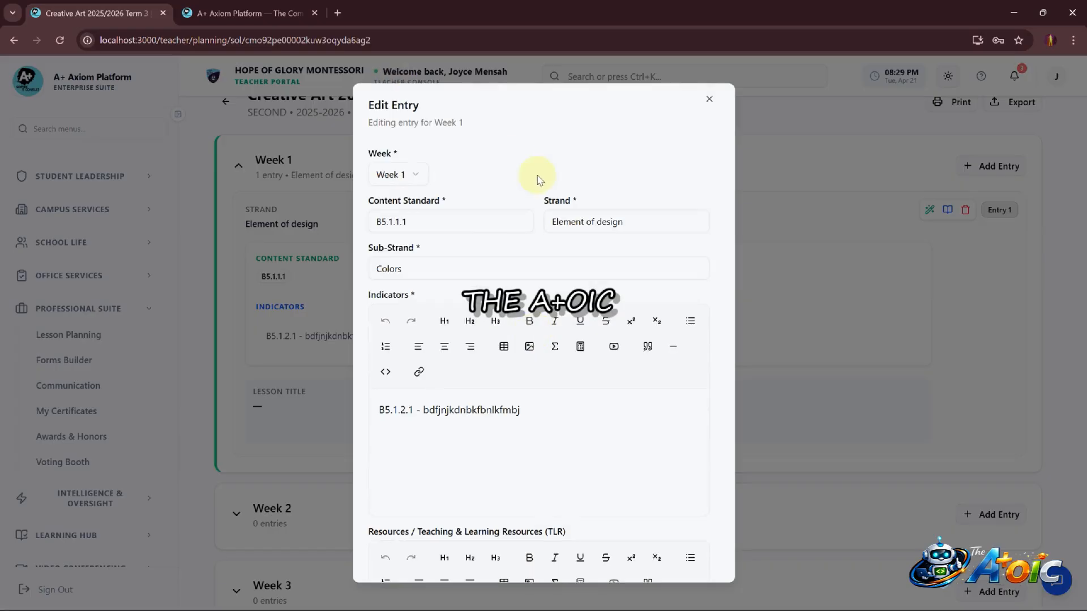
pyautogui.click(709, 99)
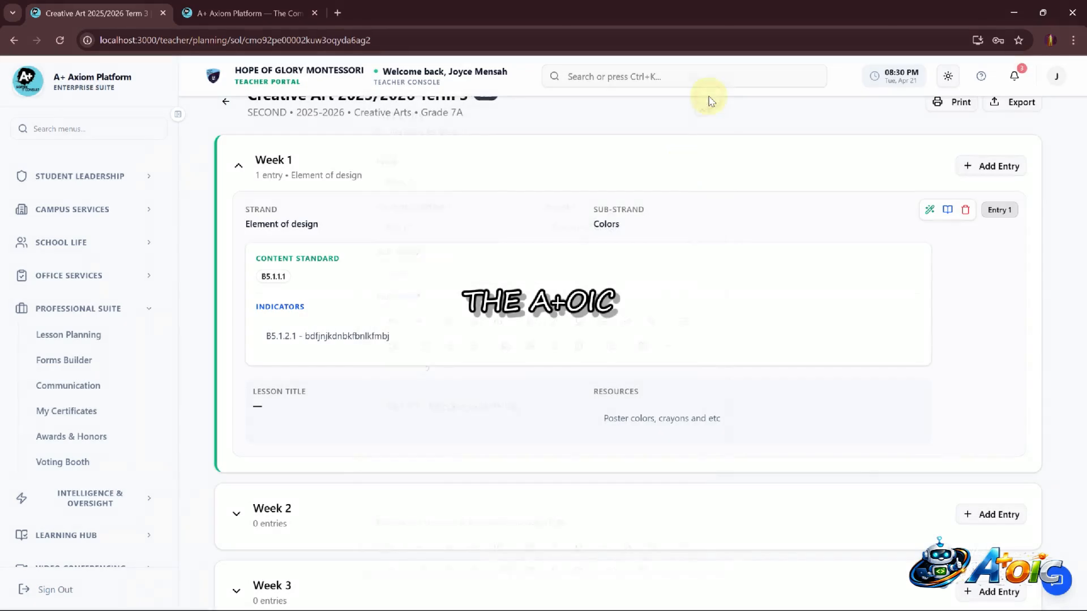
# Compare the Week 1 entry's layout with the reference scheme PDF in Acrobat, and return to the platform
pyautogui.scroll(1, 415, 346)
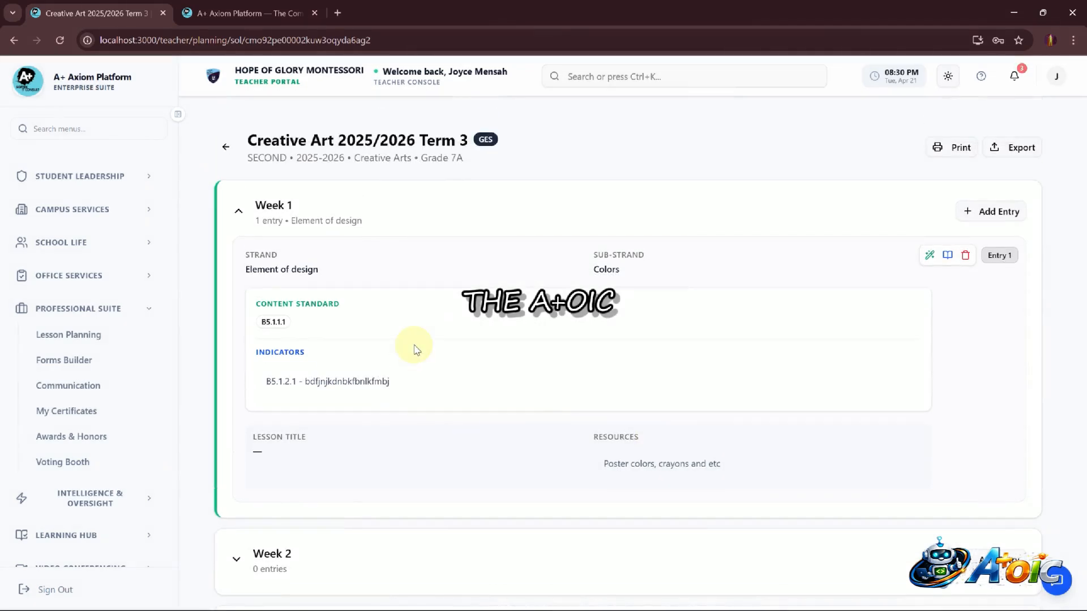
pyautogui.click(776, 607)
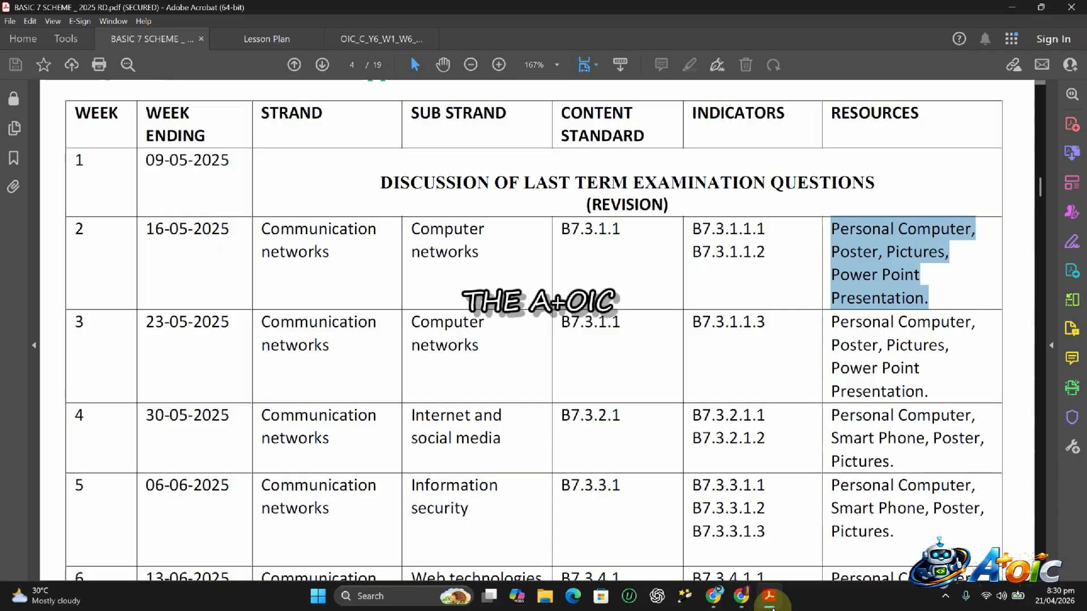
pyautogui.click(771, 606)
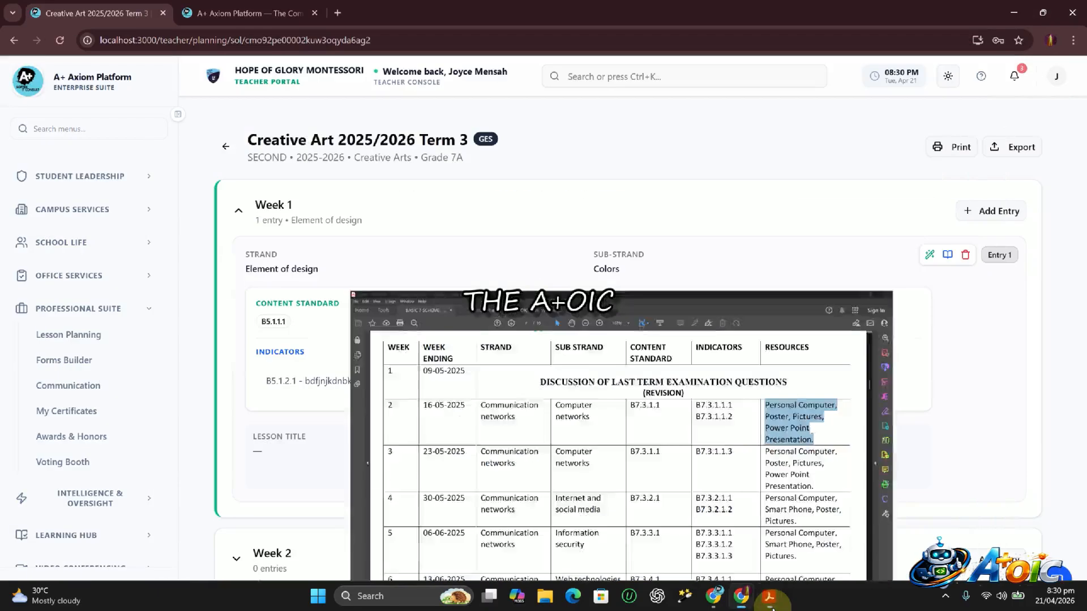
pyautogui.scroll(-3, 326, 438)
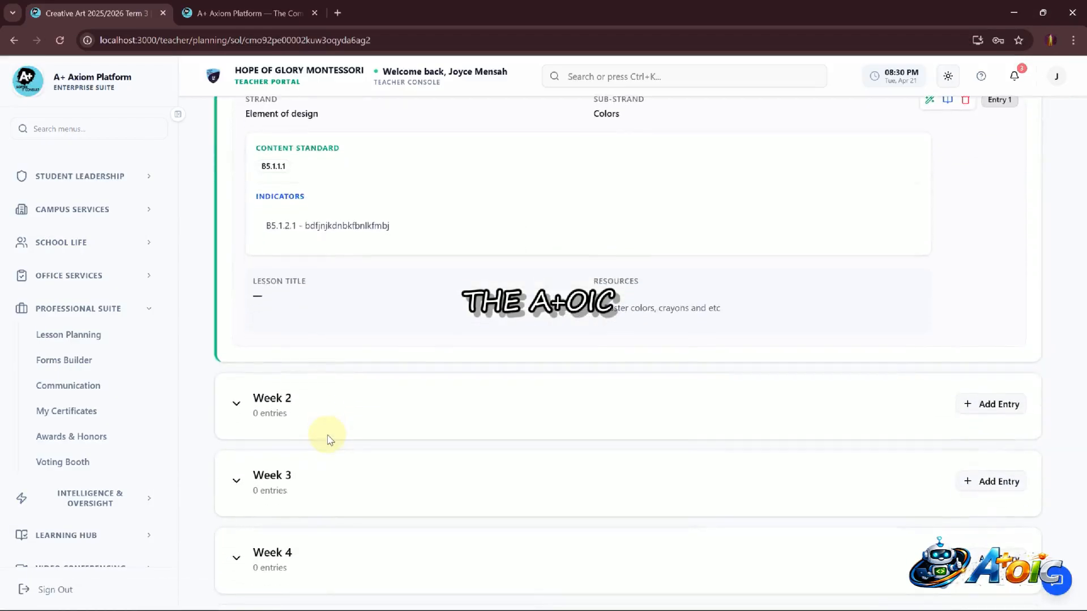
pyautogui.scroll(1, 328, 441)
pyautogui.scroll(3, 328, 441)
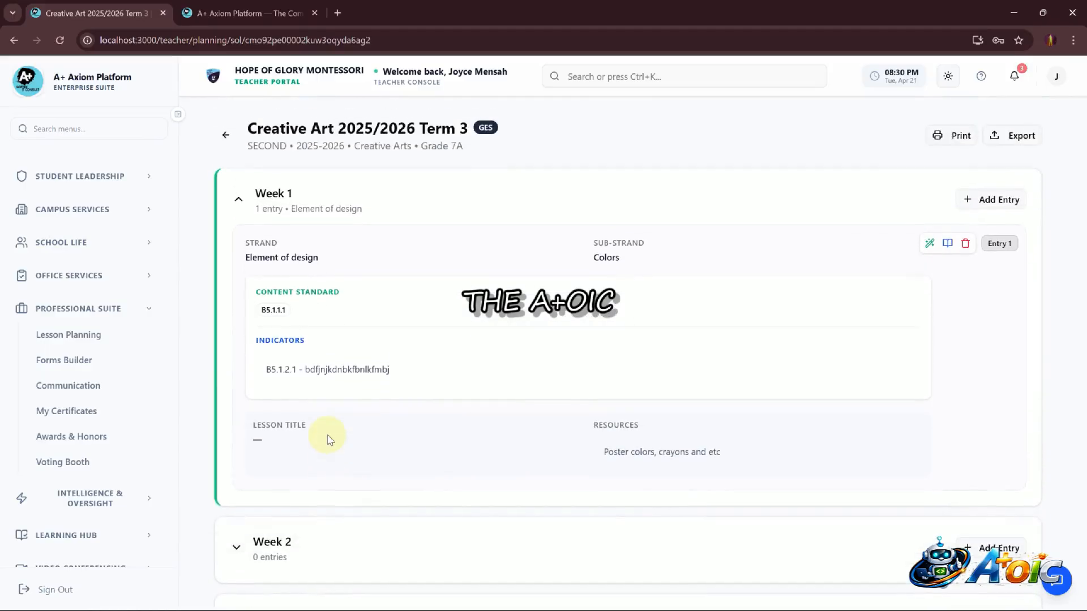
pyautogui.scroll(1, 329, 440)
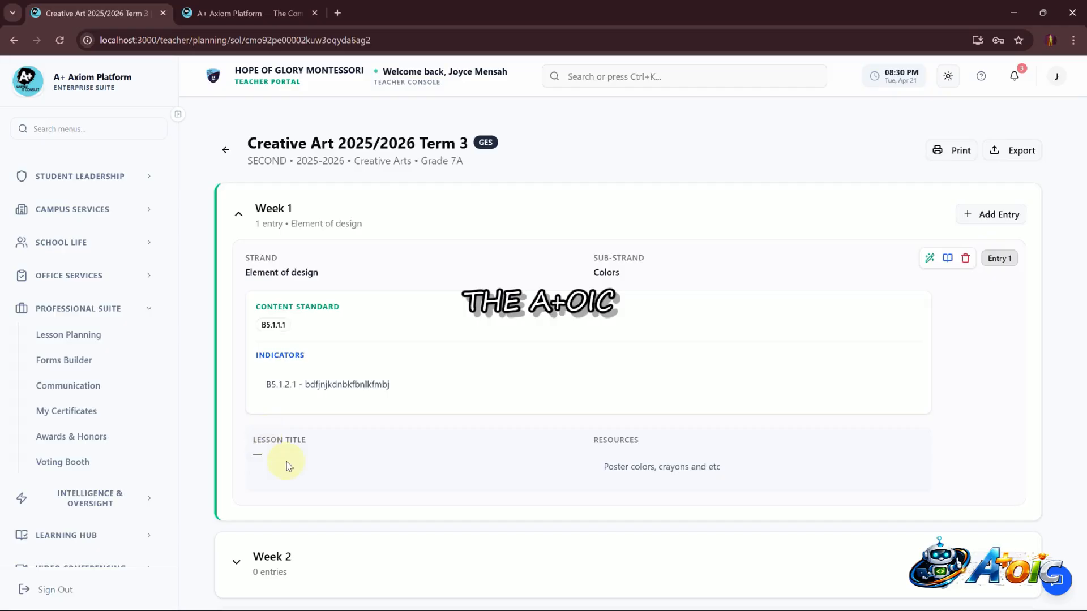
# Expand Week 2 and look through the scheme's remaining weeks
pyautogui.scroll(-2, 284, 461)
pyautogui.scroll(2, 572, 369)
pyautogui.scroll(-8, 553, 381)
pyautogui.scroll(2, 554, 384)
pyautogui.scroll(1, 554, 384)
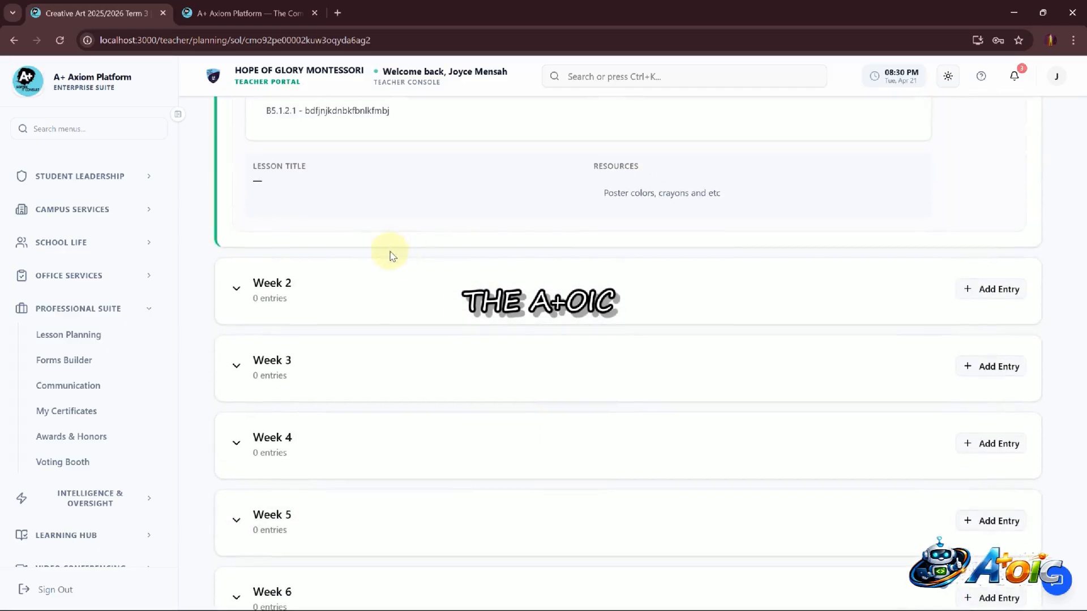
pyautogui.click(380, 288)
pyautogui.scroll(4, 383, 291)
pyautogui.scroll(-15, 382, 291)
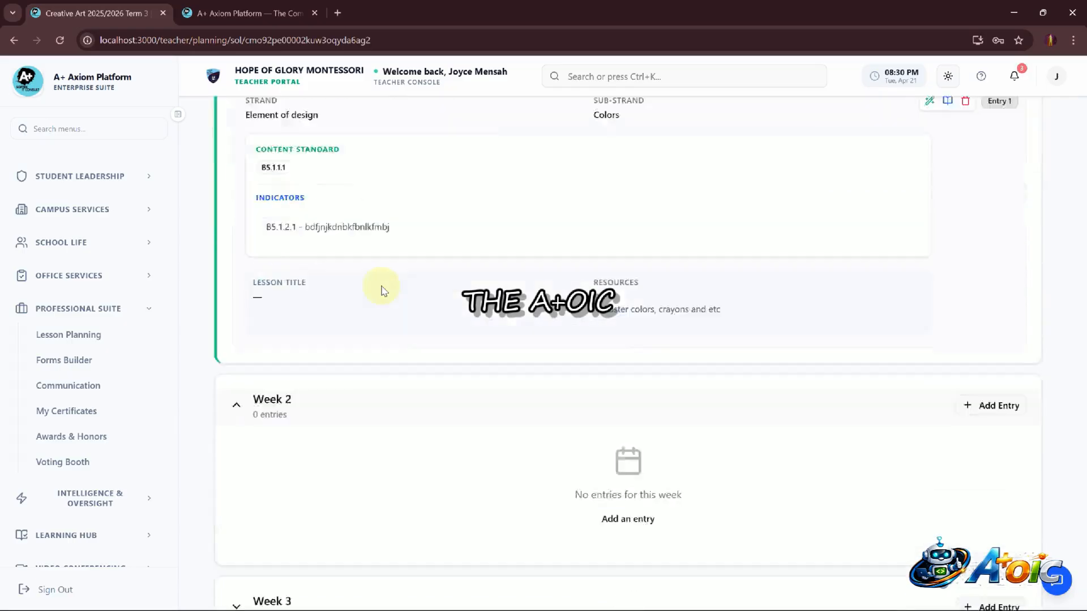
pyautogui.scroll(8, 490, 451)
pyautogui.scroll(8, 487, 450)
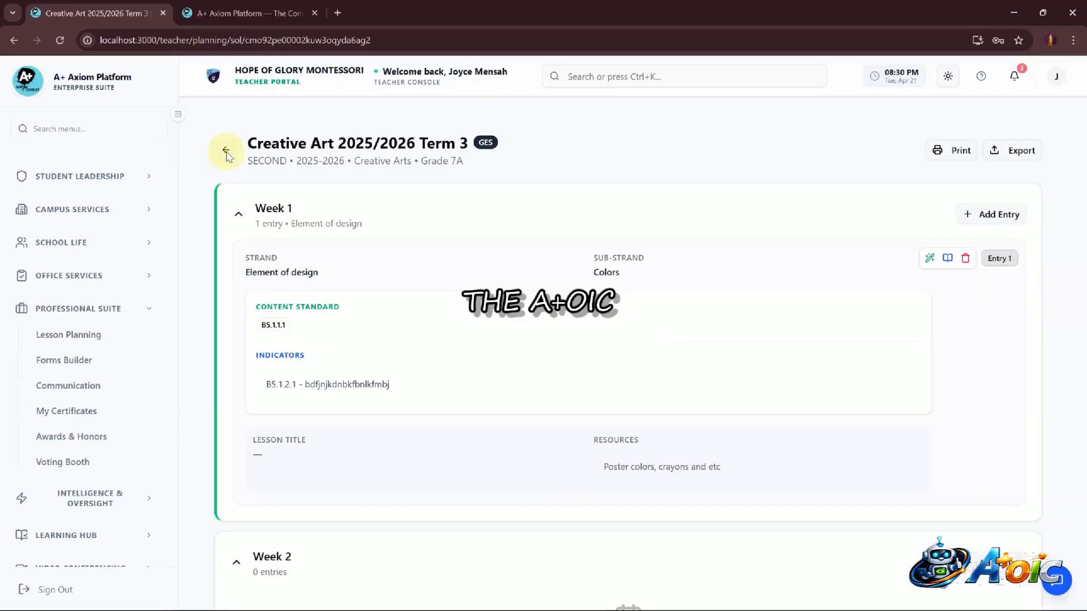
# Return to the Scheme of Learning list and submit "Creative Art 2025/2026 Term 3" to the Head Teacher for approval
pyautogui.click(226, 151)
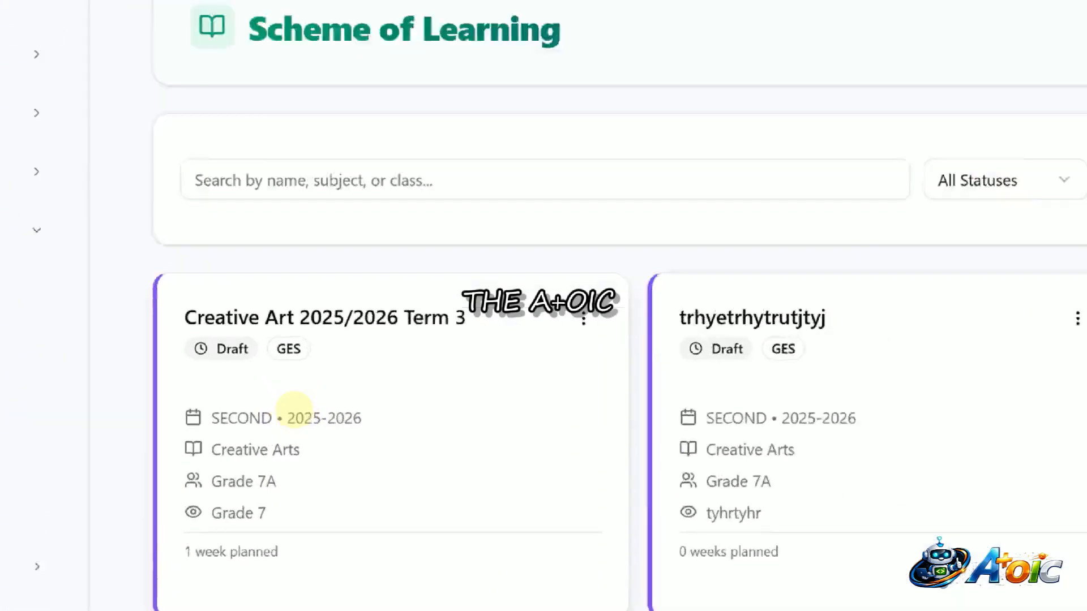
pyautogui.moveTo(405, 275)
pyautogui.mouseDown()
pyautogui.moveTo(78, 308)
pyautogui.moveTo(517, 507)
pyautogui.moveTo(291, 364)
pyautogui.moveTo(264, 368)
pyautogui.mouseUp()
pyautogui.moveTo(142, 239)
pyautogui.mouseDown()
pyautogui.moveTo(425, 238)
pyautogui.moveTo(217, 177)
pyautogui.moveTo(96, 225)
pyautogui.mouseUp()
pyautogui.press('Escape')
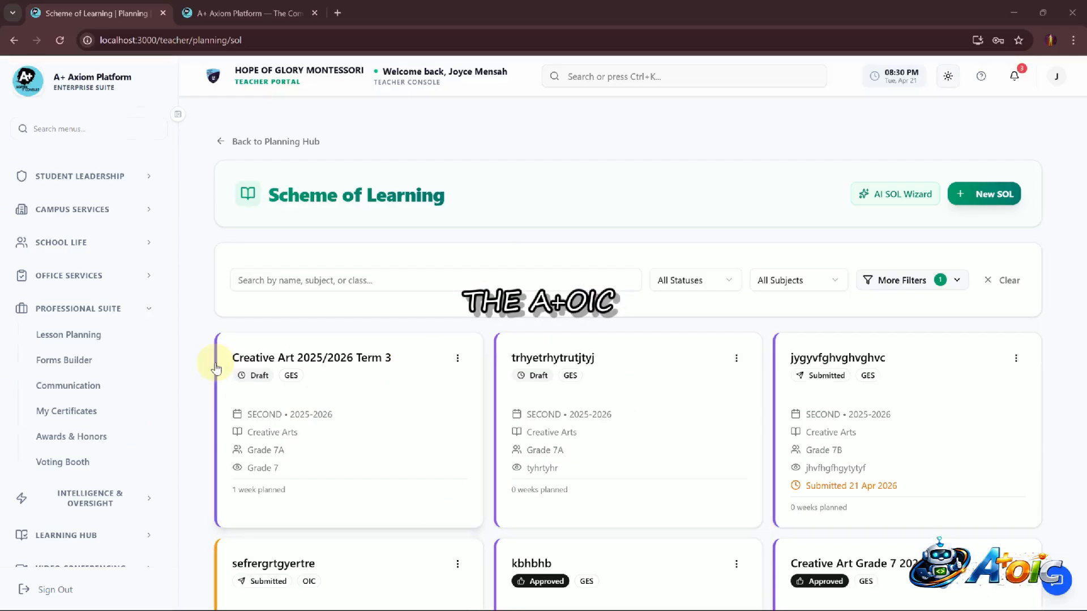
pyautogui.click(457, 361)
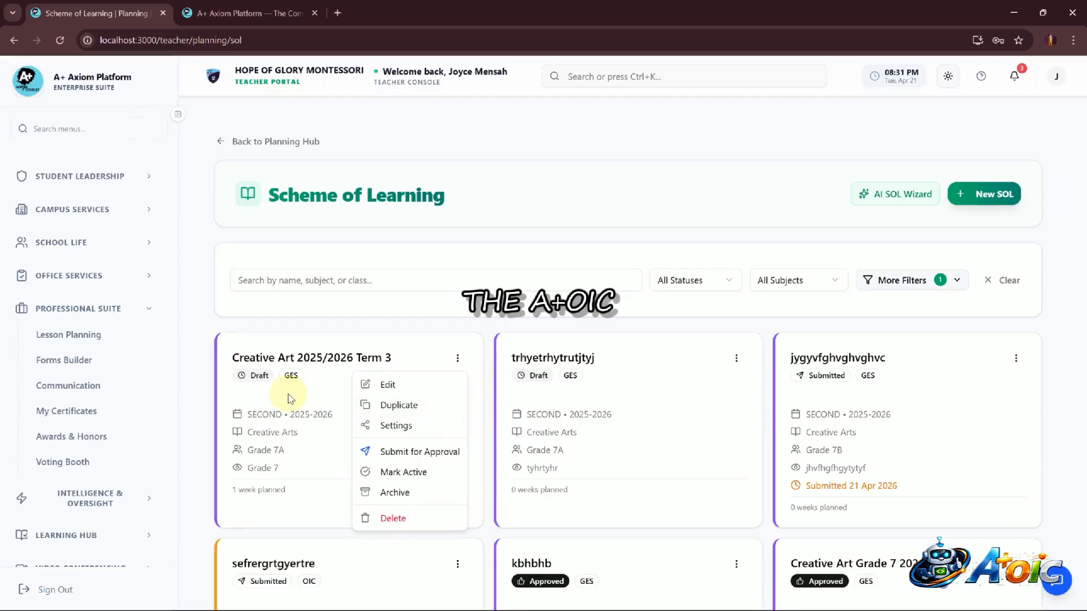
pyautogui.click(426, 452)
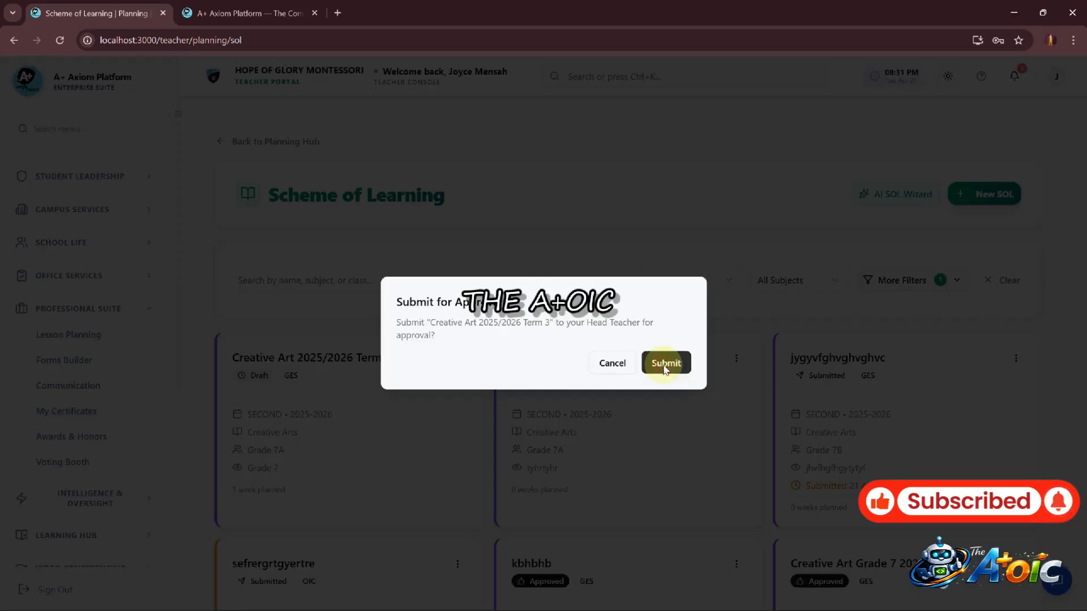
pyautogui.click(665, 364)
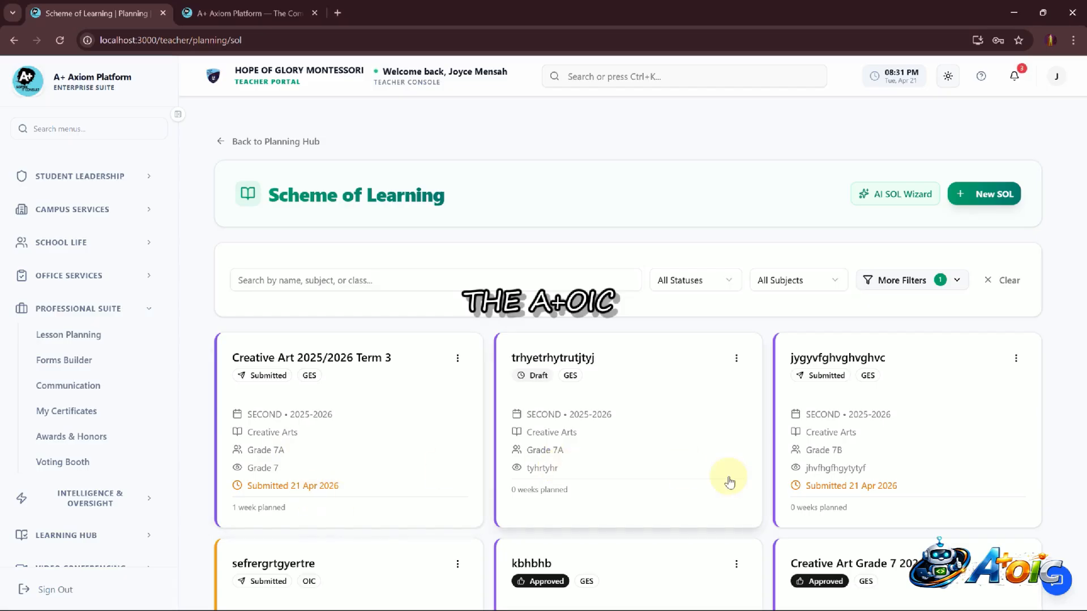
# Look over the listed schemes' approval statuses and go back to the planning hub
pyautogui.scroll(-3, 729, 481)
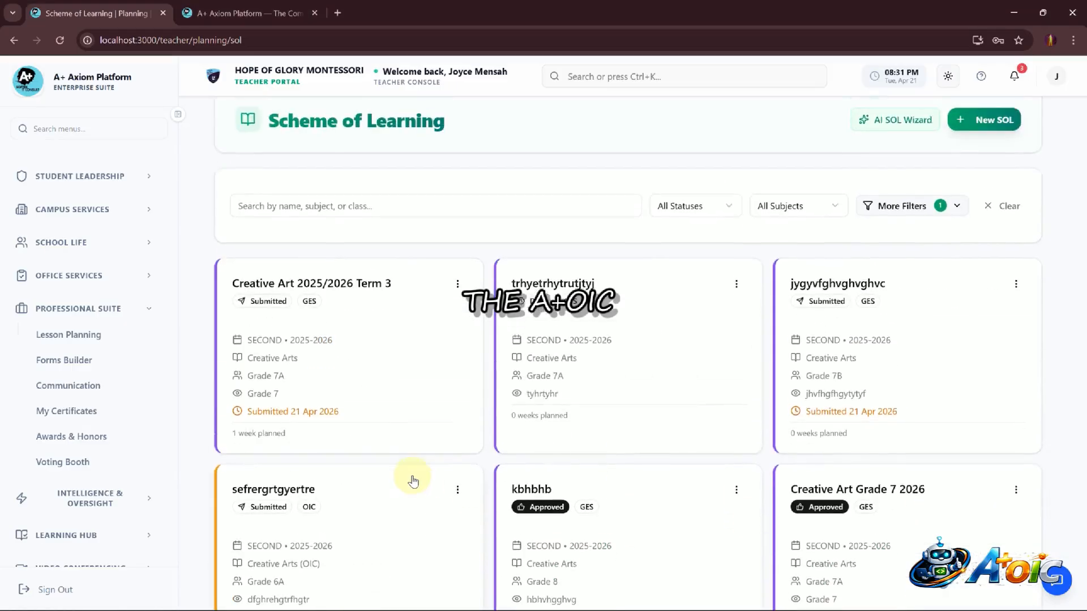
pyautogui.scroll(1, 412, 481)
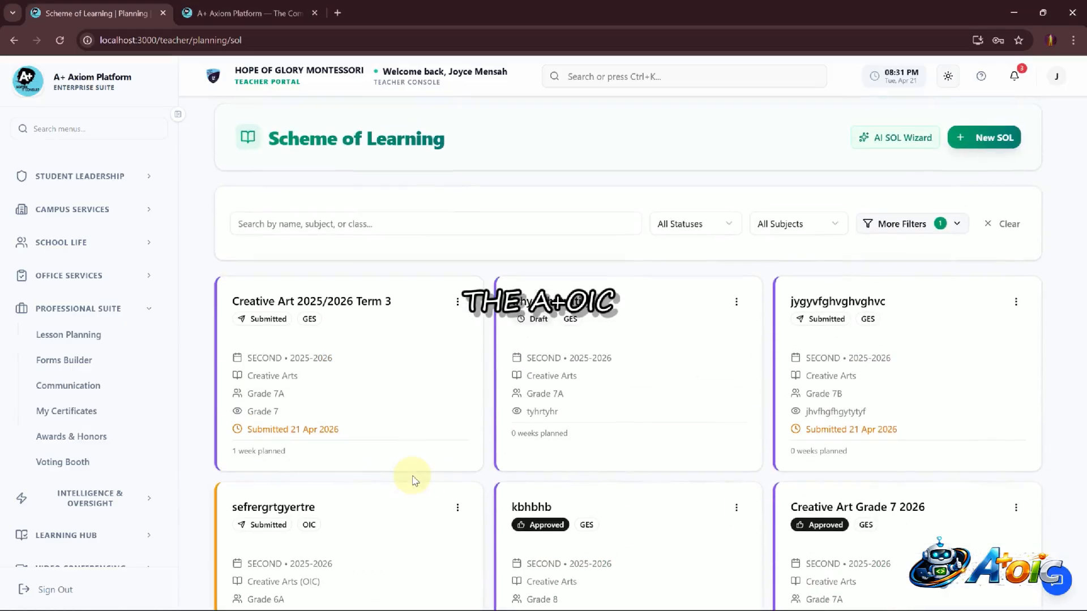
pyautogui.scroll(1, 413, 481)
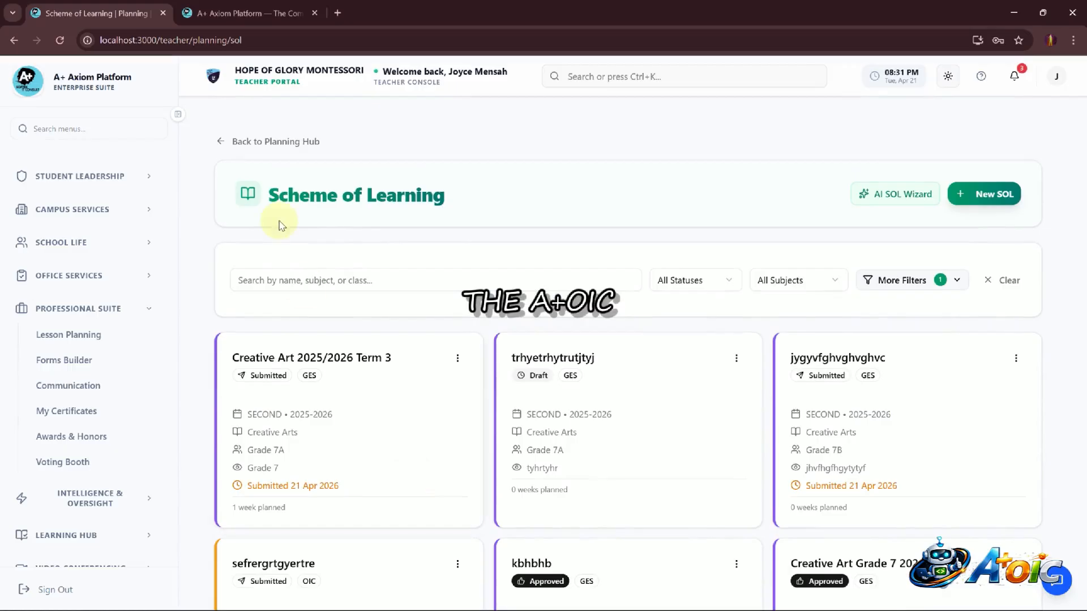
pyautogui.click(221, 148)
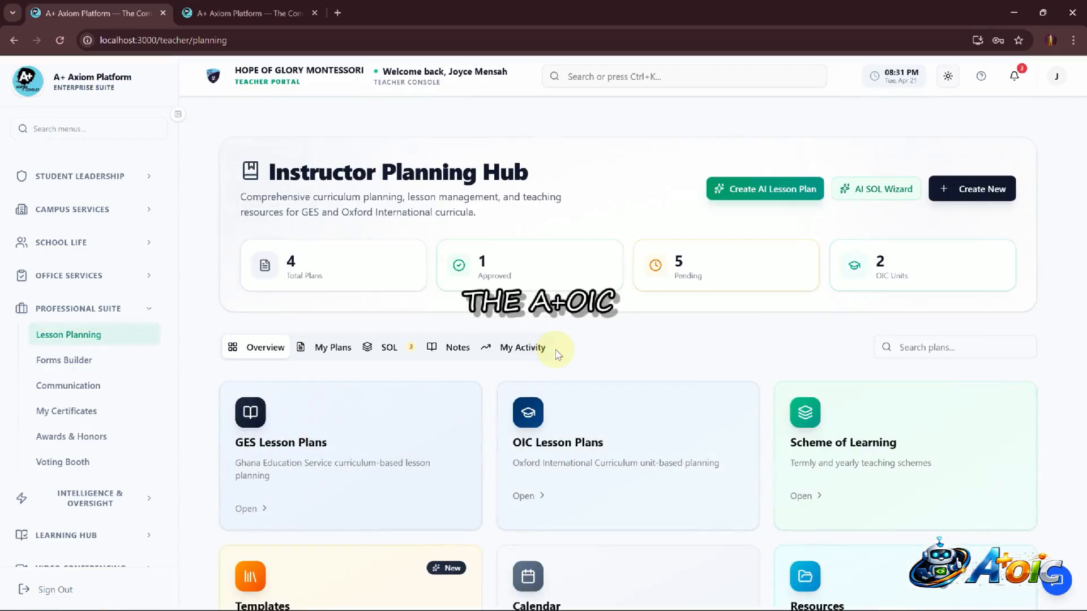